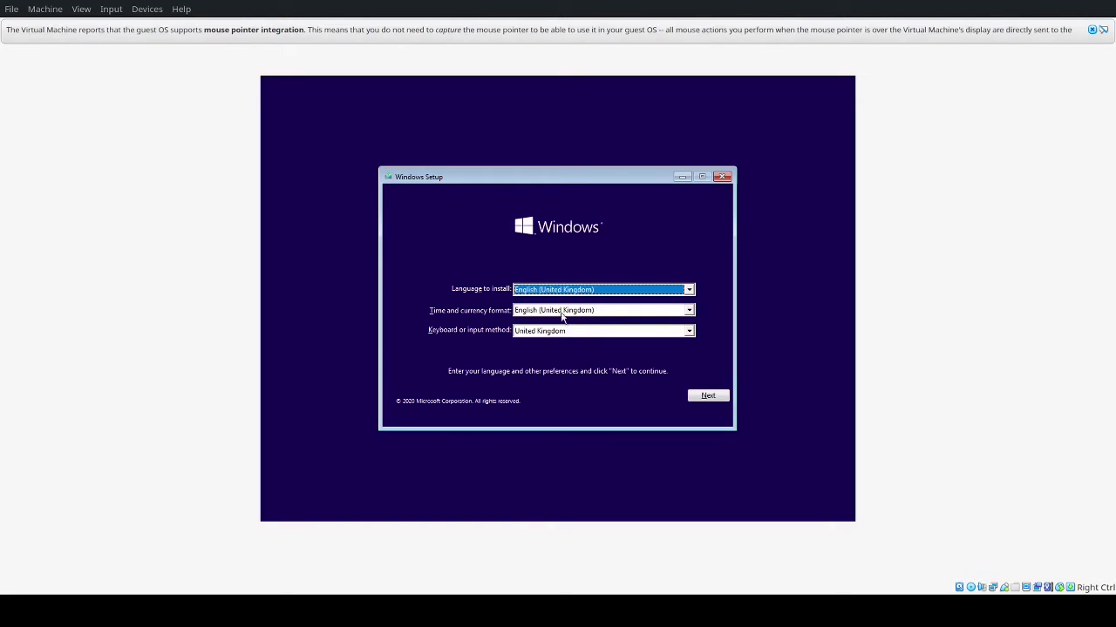
Step: Keep English (United Kingdom), pick Indonesian (Indonesia) formats and US keyboard, then continue
click(586, 291)
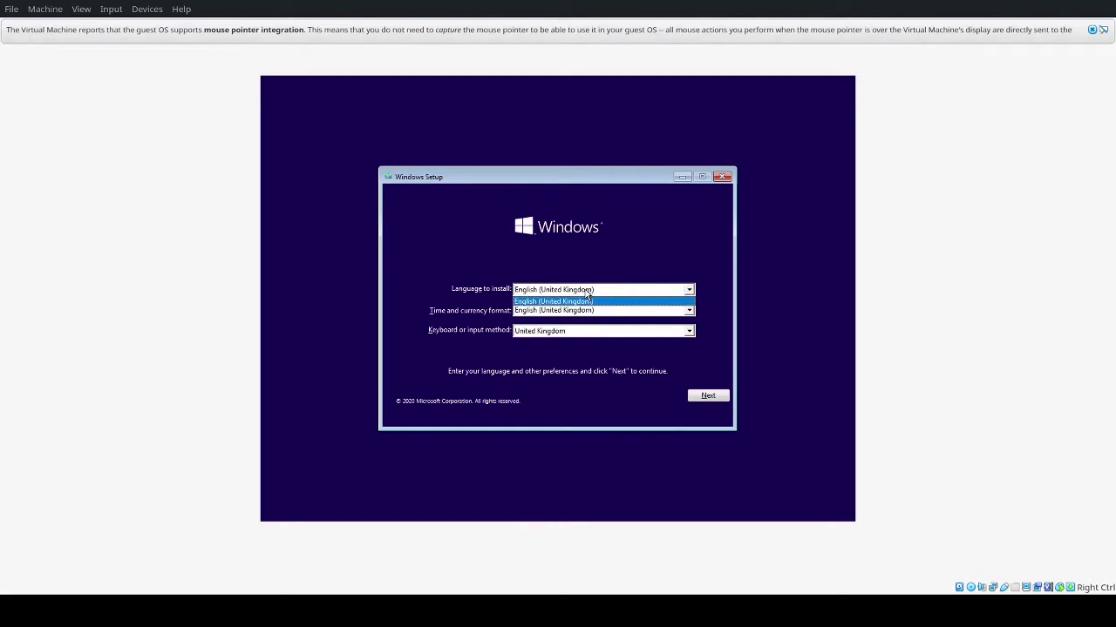
click(588, 299)
click(584, 310)
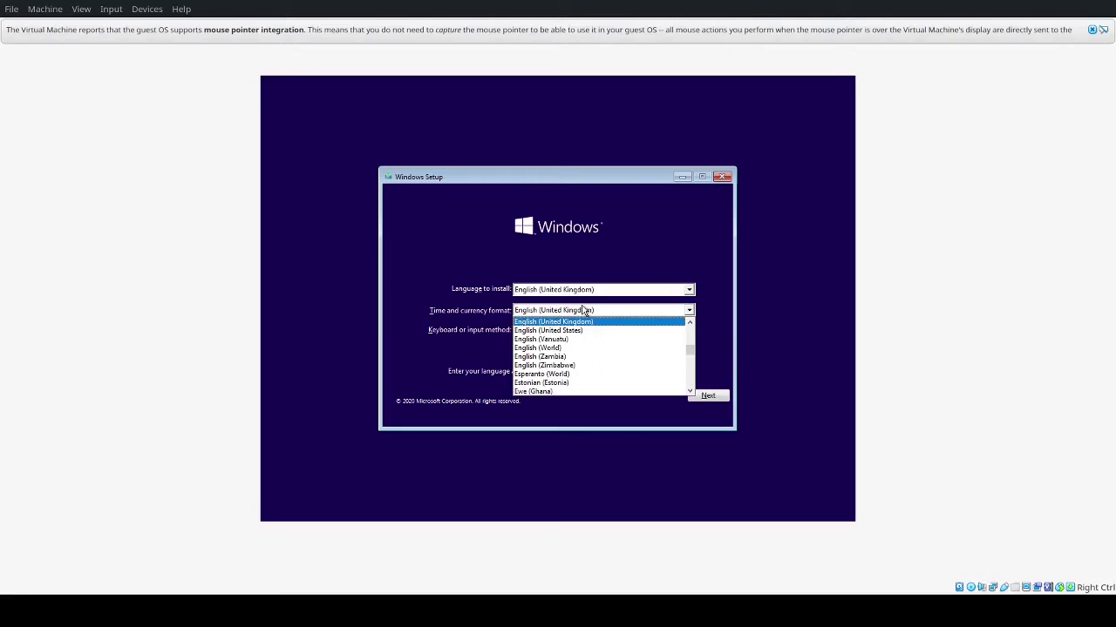
text(in)
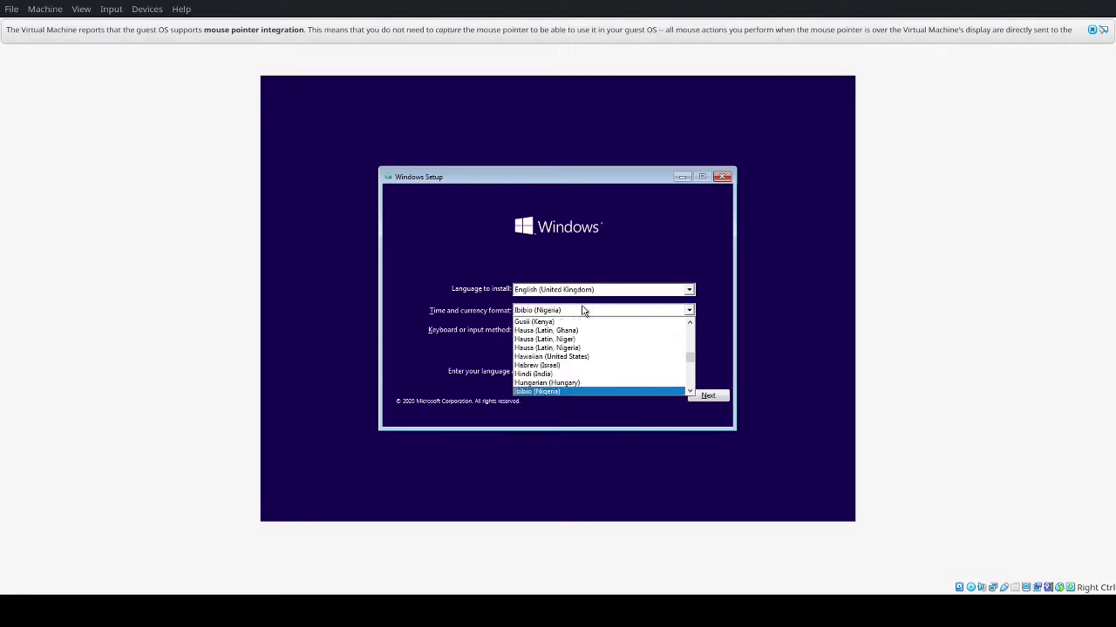
key(Return)
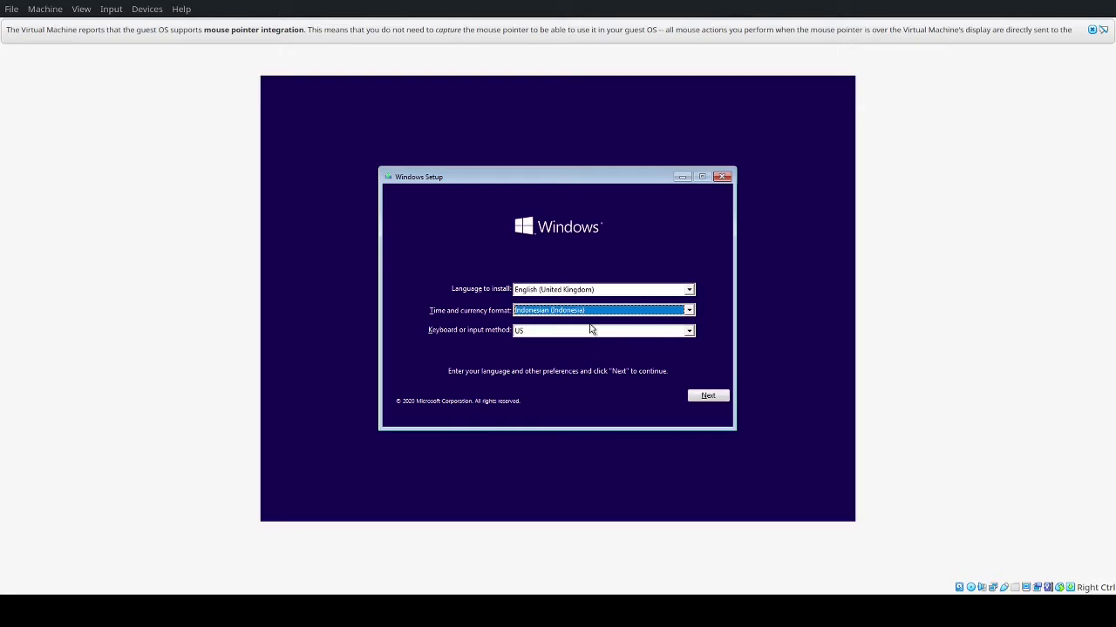
click(591, 330)
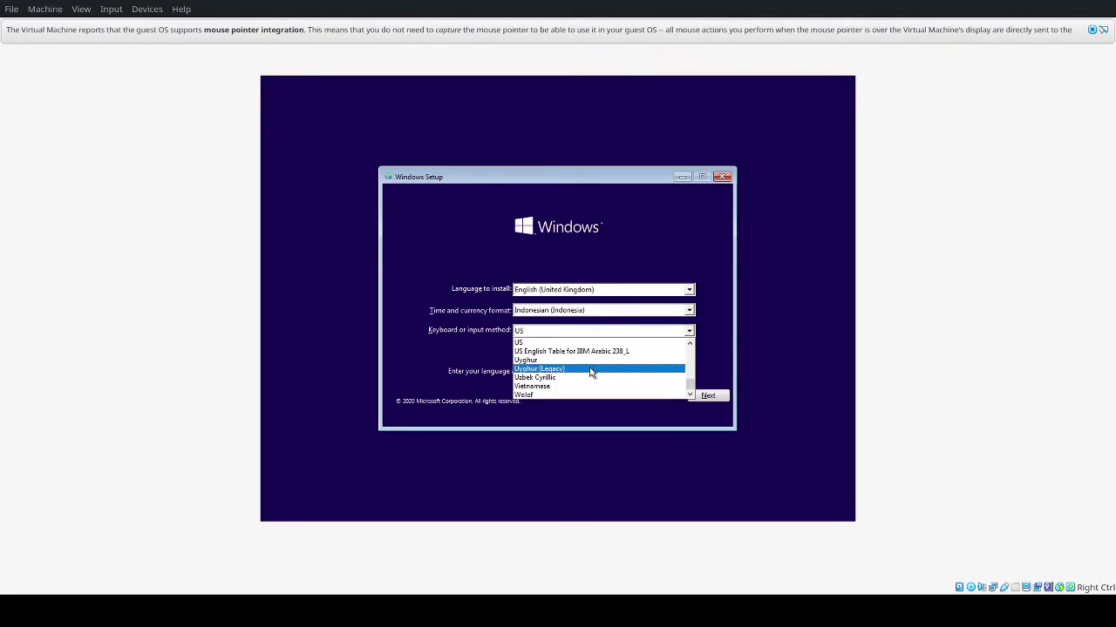
scroll(593, 371, up, 3)
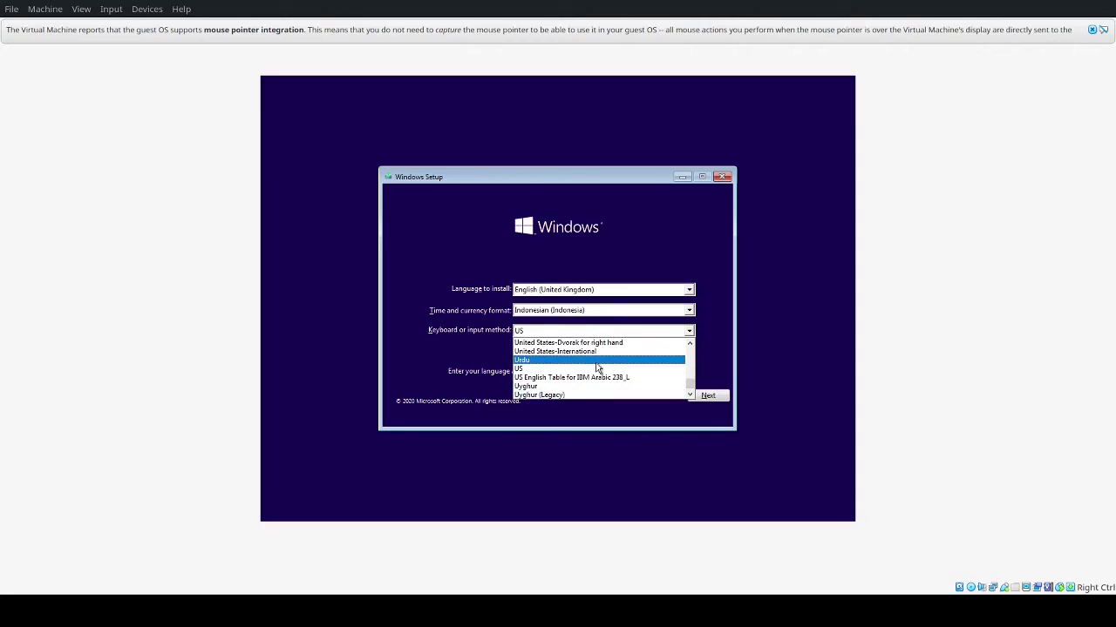
click(598, 369)
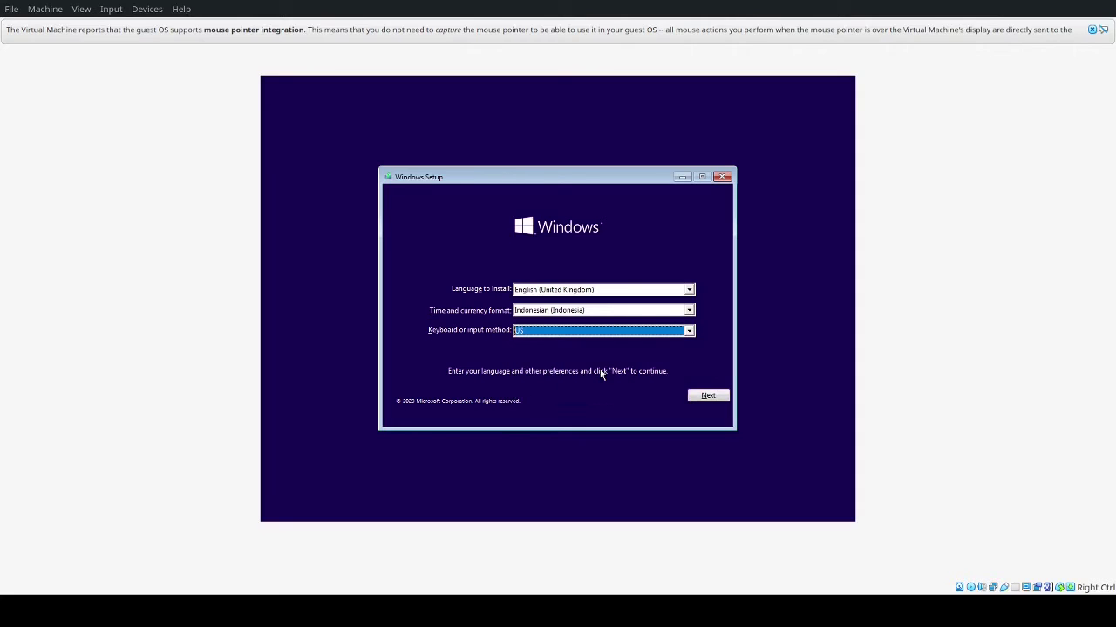
click(706, 397)
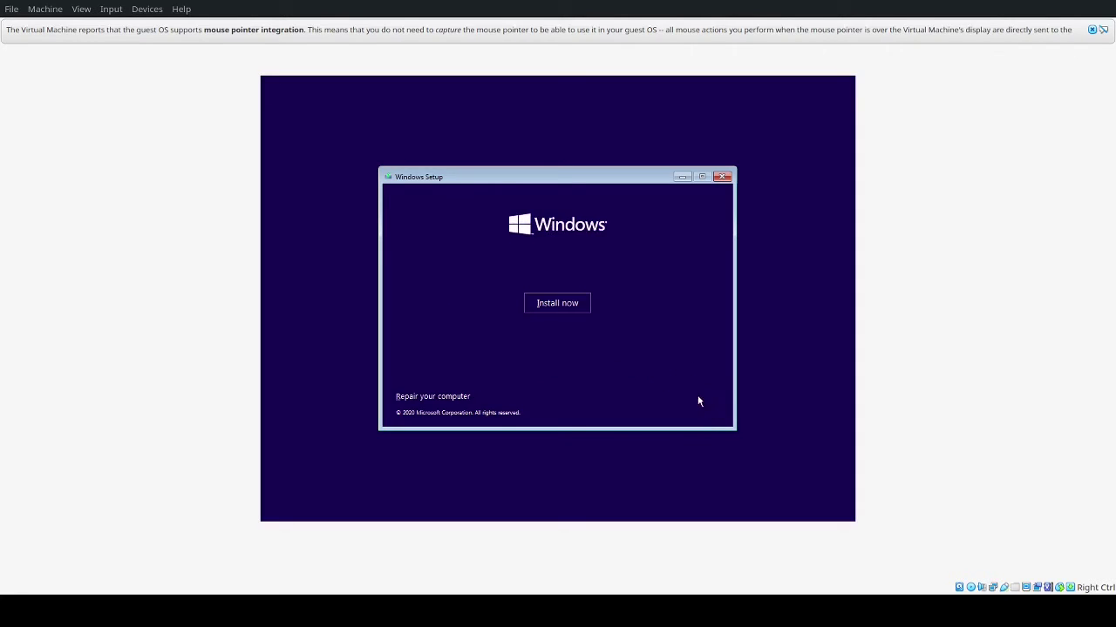
Step: Start the installation without a product key and select Windows 10 Pro as the edition
click(559, 305)
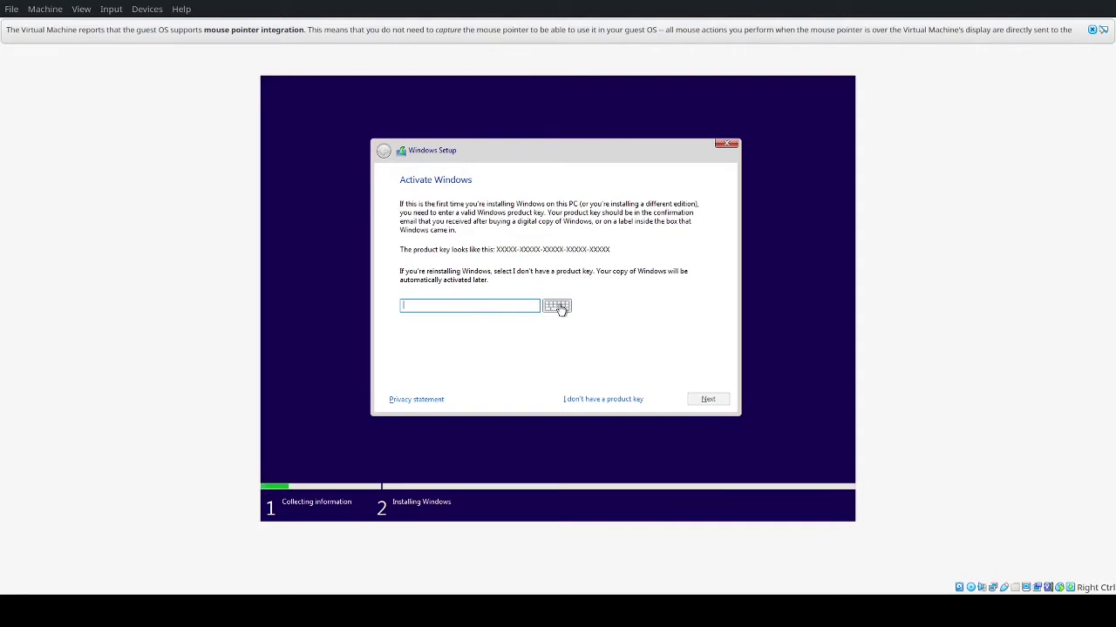
click(630, 400)
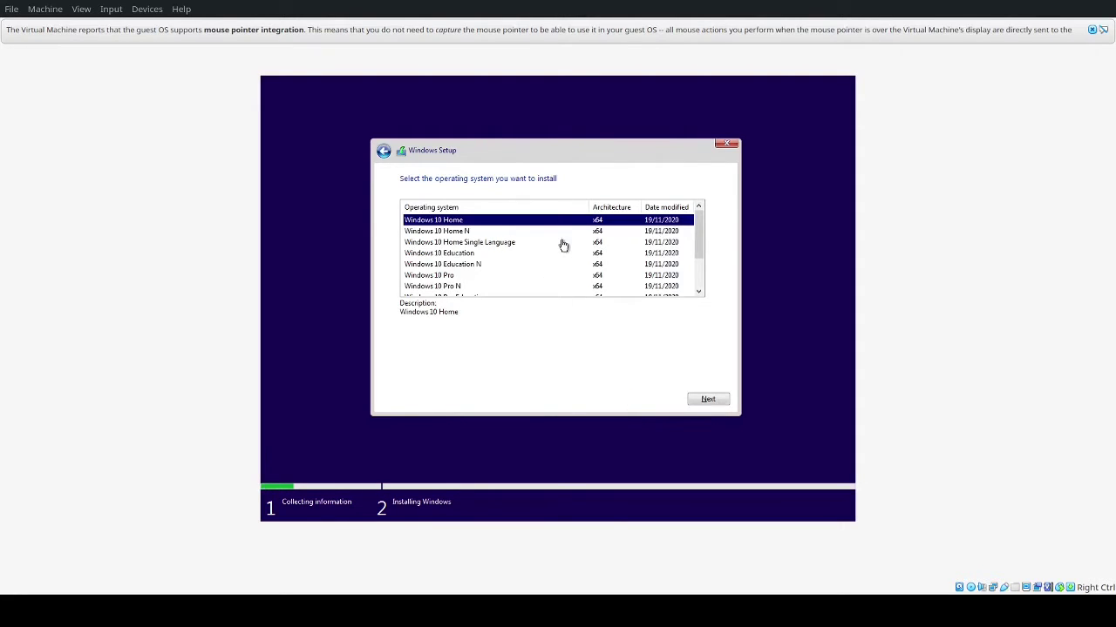
click(562, 243)
key(Up)
key(Up)
key(Down)
key(Down)
key(Down)
key(Down)
key(Down)
key(Down)
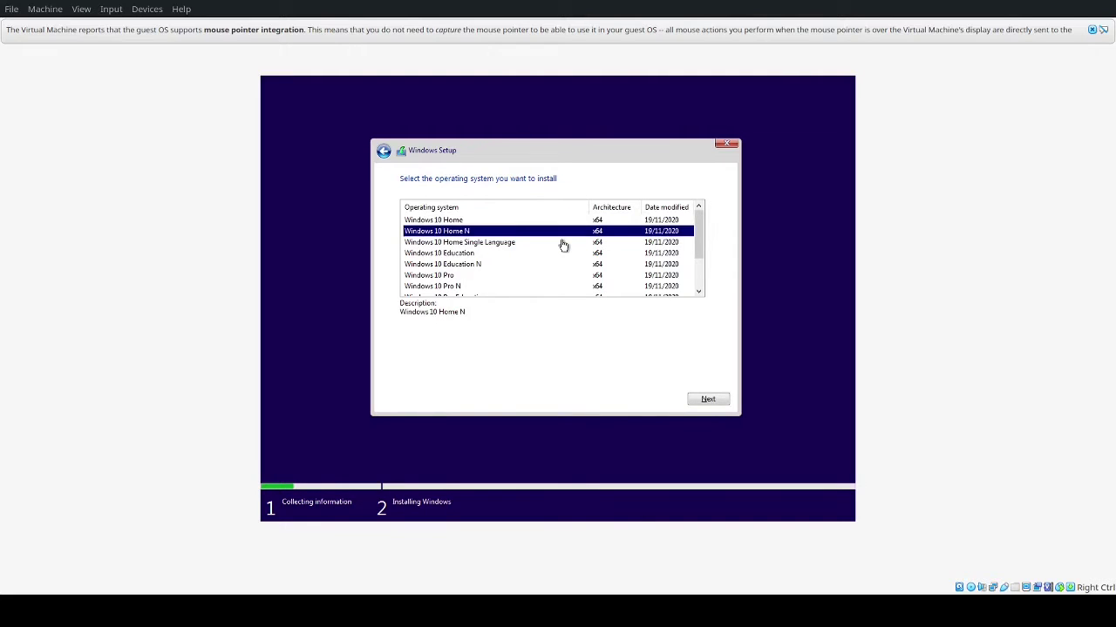
key(Down)
key(Down)
key(Down)
key(Down)
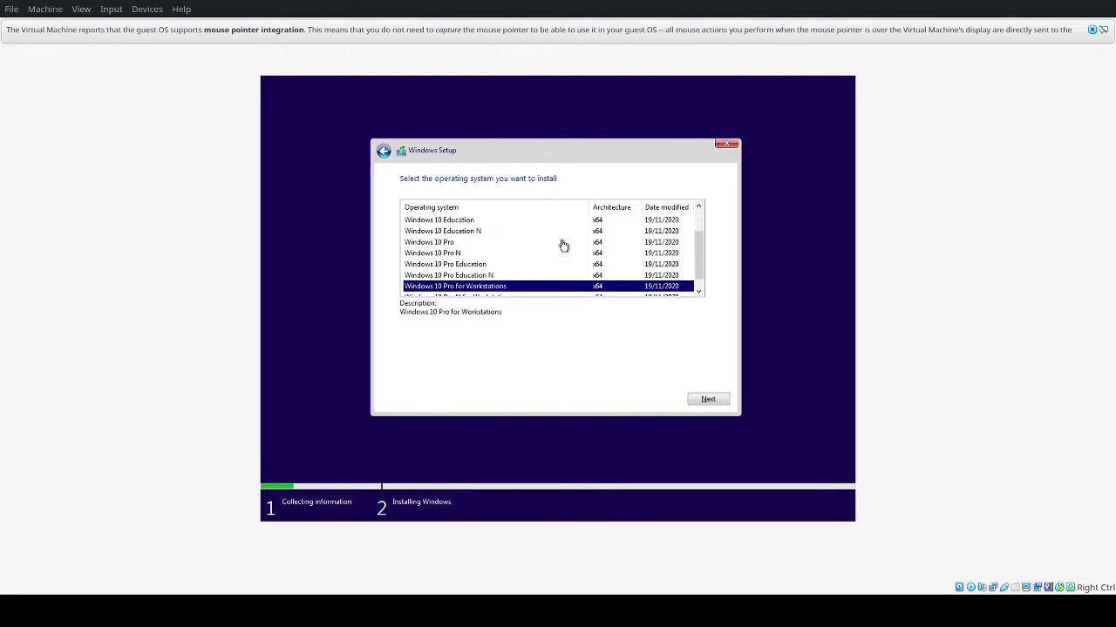
key(Up)
key(Up)
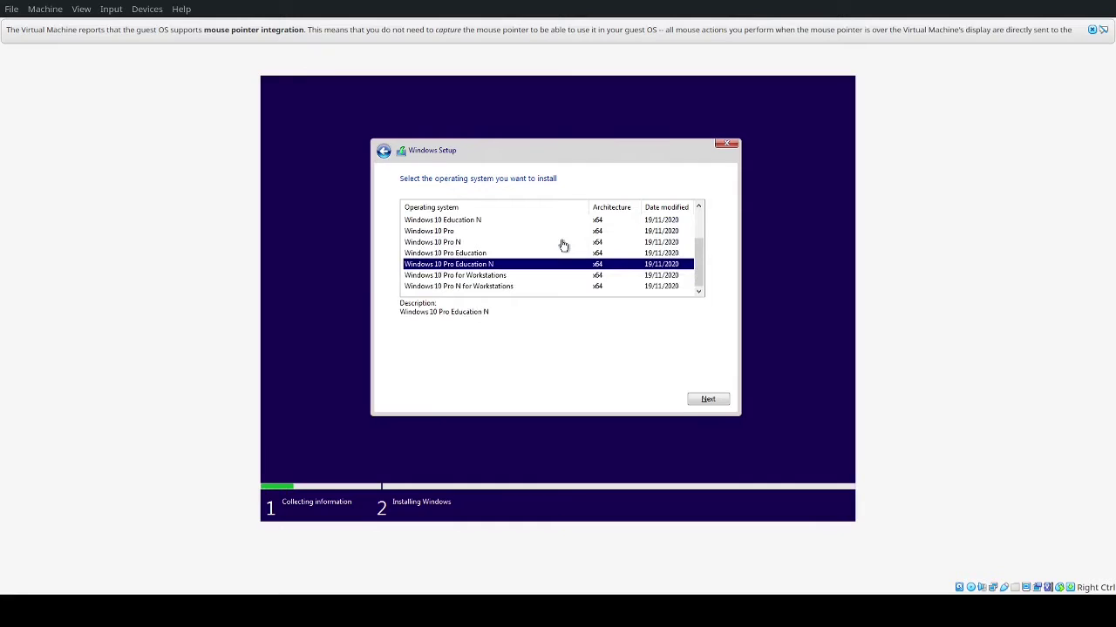
key(Up)
key(Up)
key(Up)
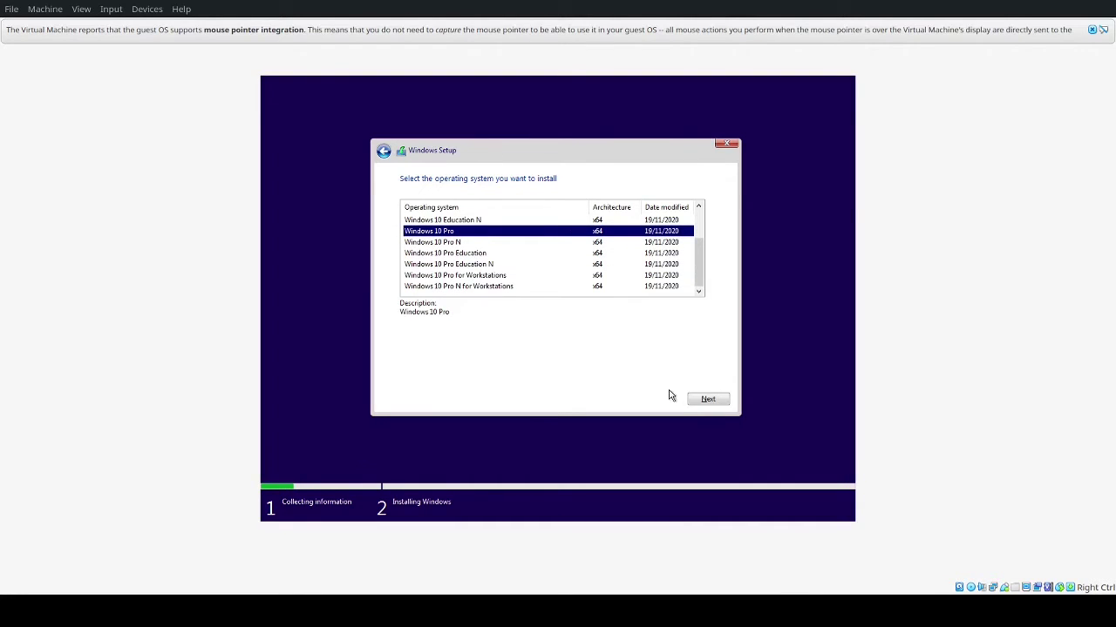
click(715, 400)
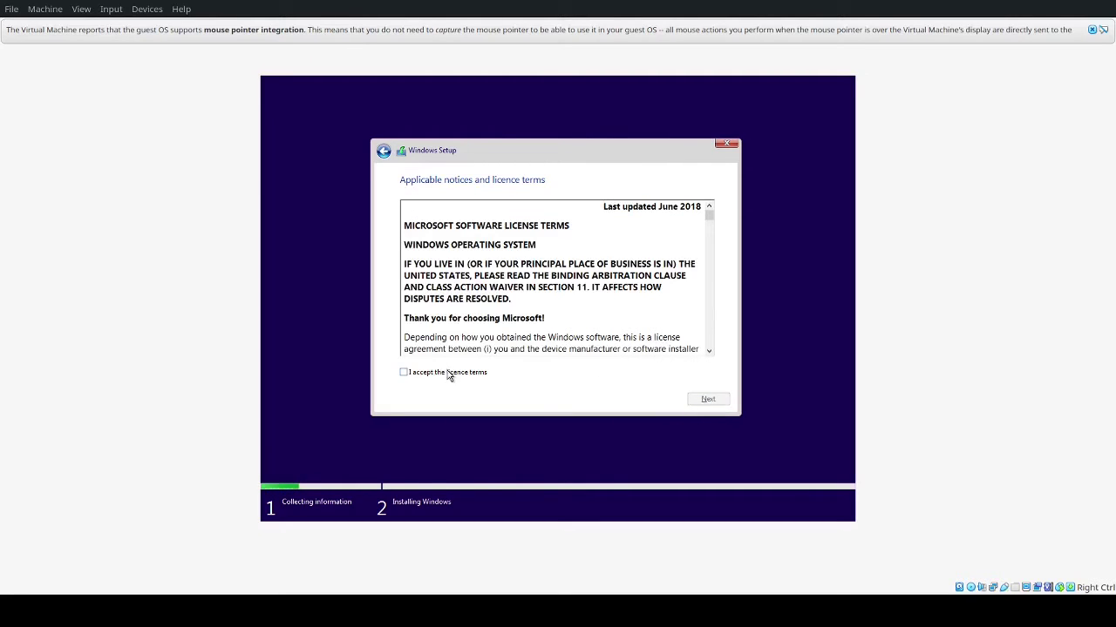
Step: Accept the licence terms and choose Custom: Install Windows only (advanced)
click(448, 375)
click(717, 404)
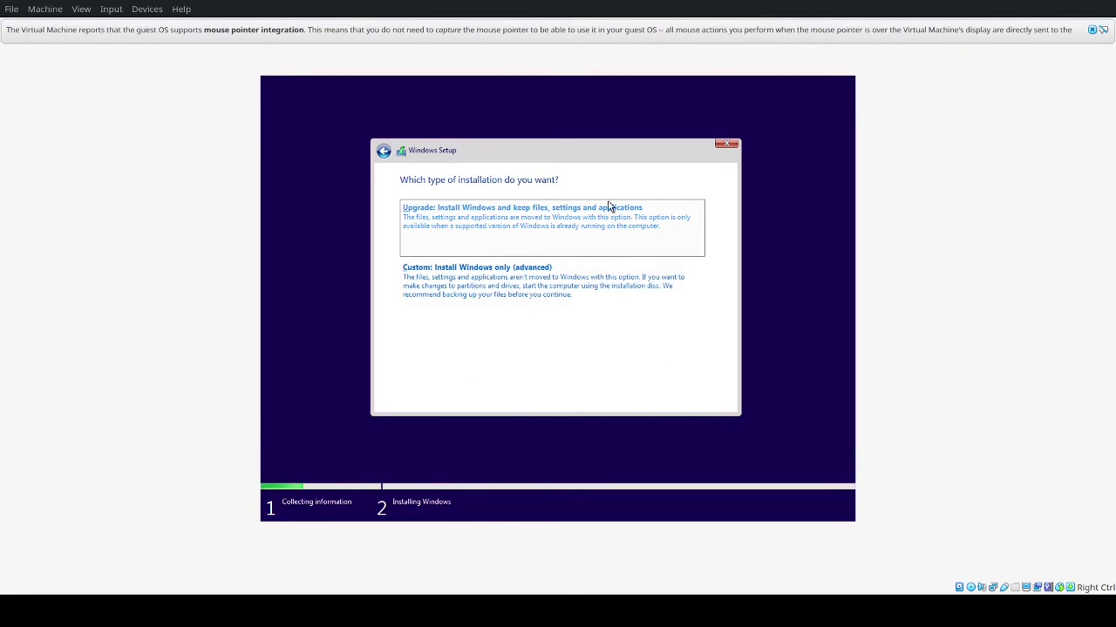
click(585, 302)
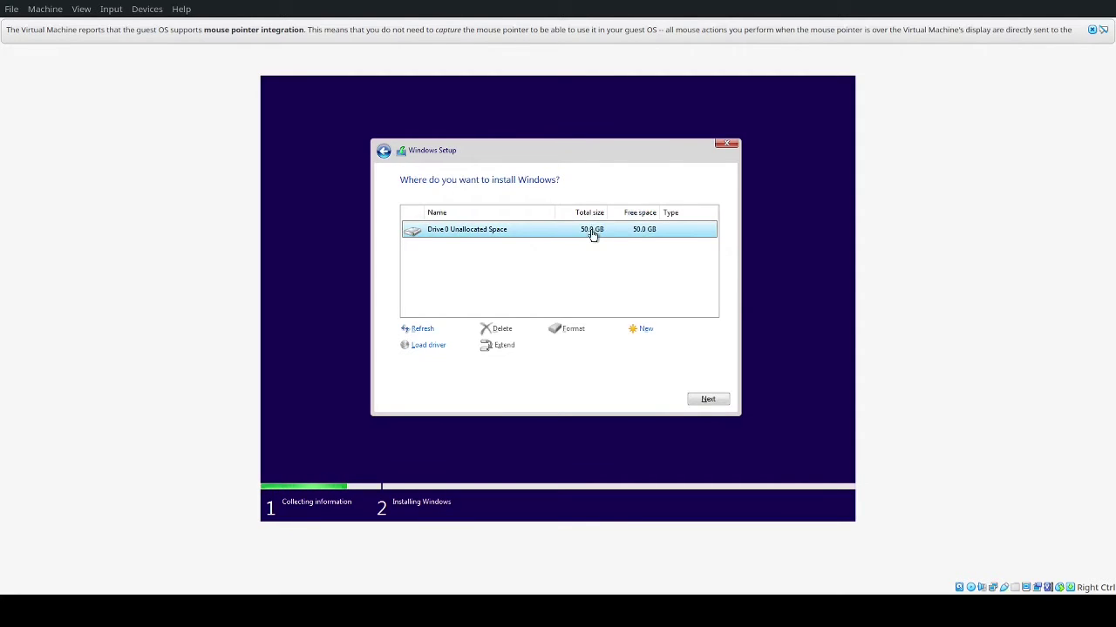
Step: Create a new partition on Drive 0 with extra system partitions and install onto Partition 2
click(641, 328)
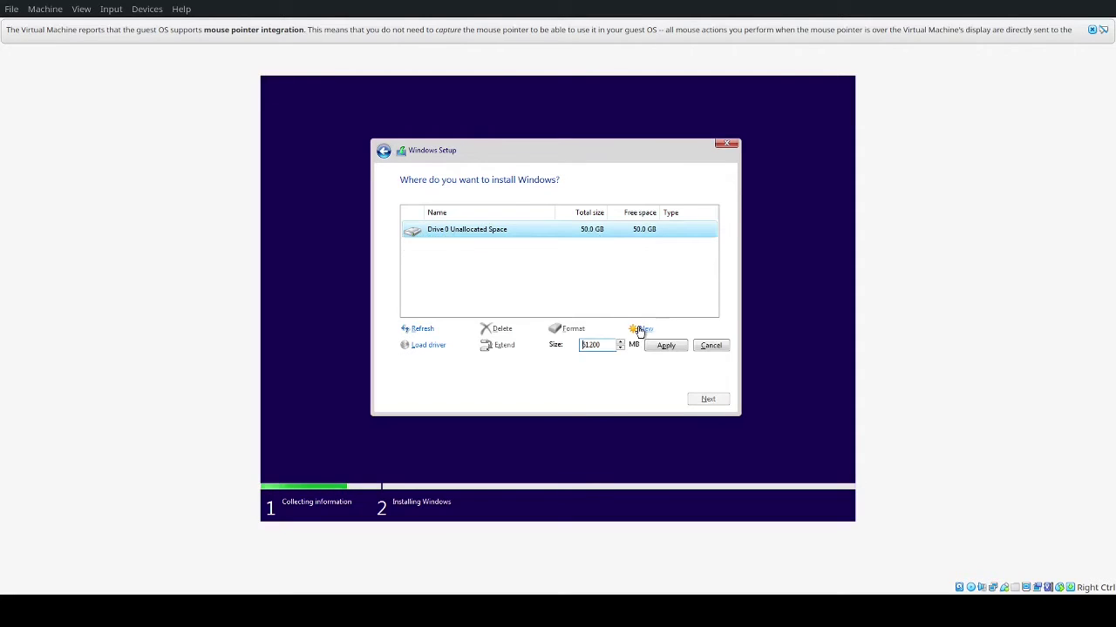
click(673, 349)
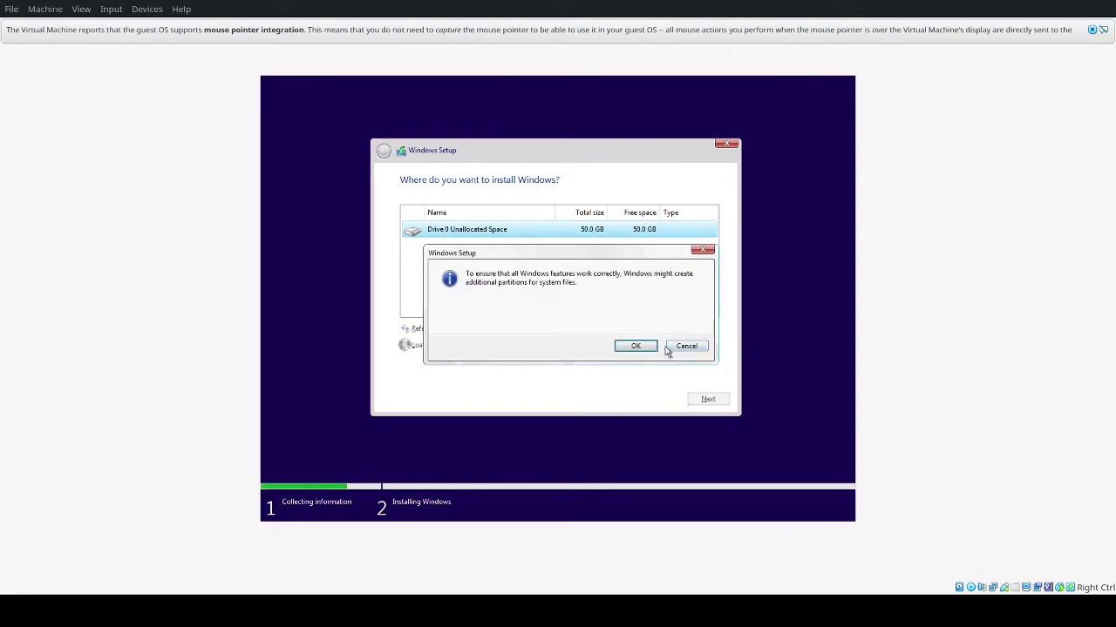
click(635, 346)
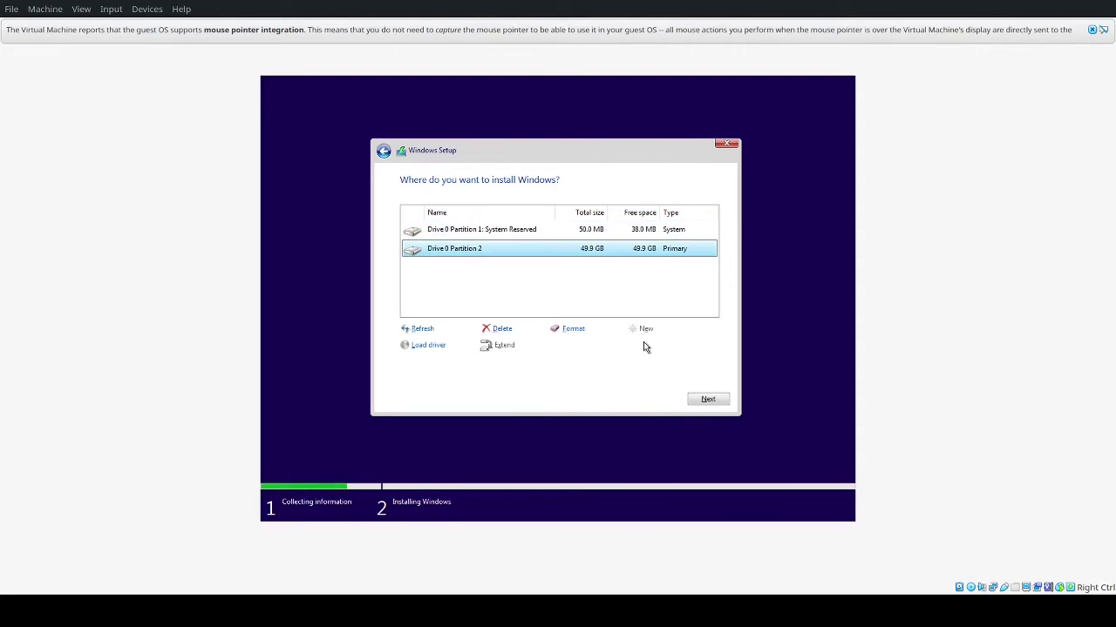
click(716, 403)
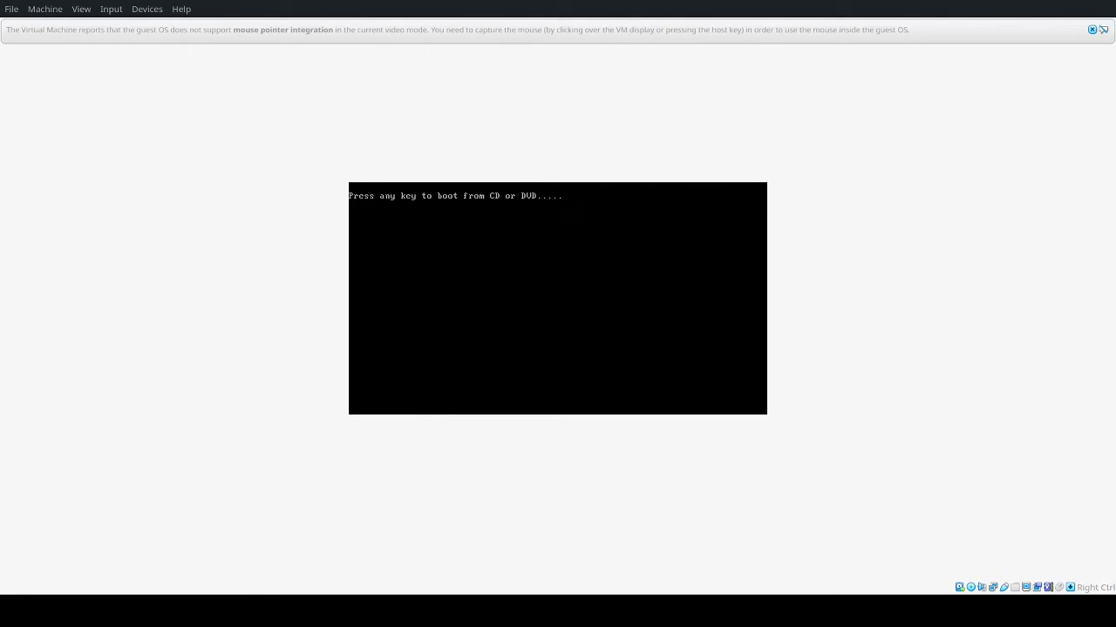
Step: Boot the VM from the installation DVD at the 'Press any key' prompt
key(Return)
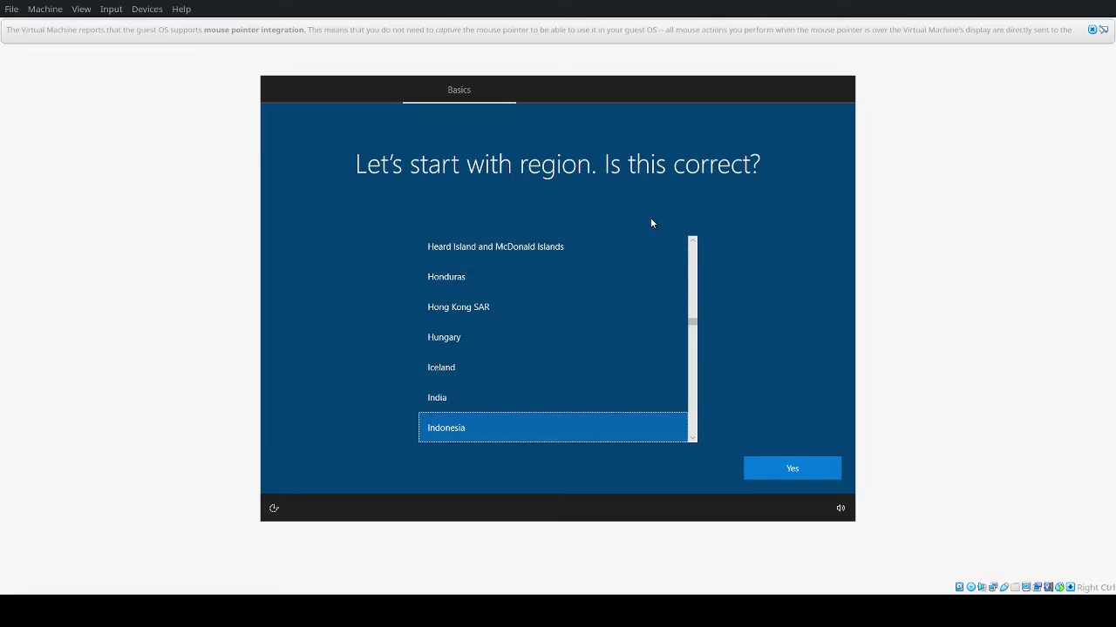
Step: Confirm the region, choose the United States-International keyboard, and skip a second layout
click(767, 469)
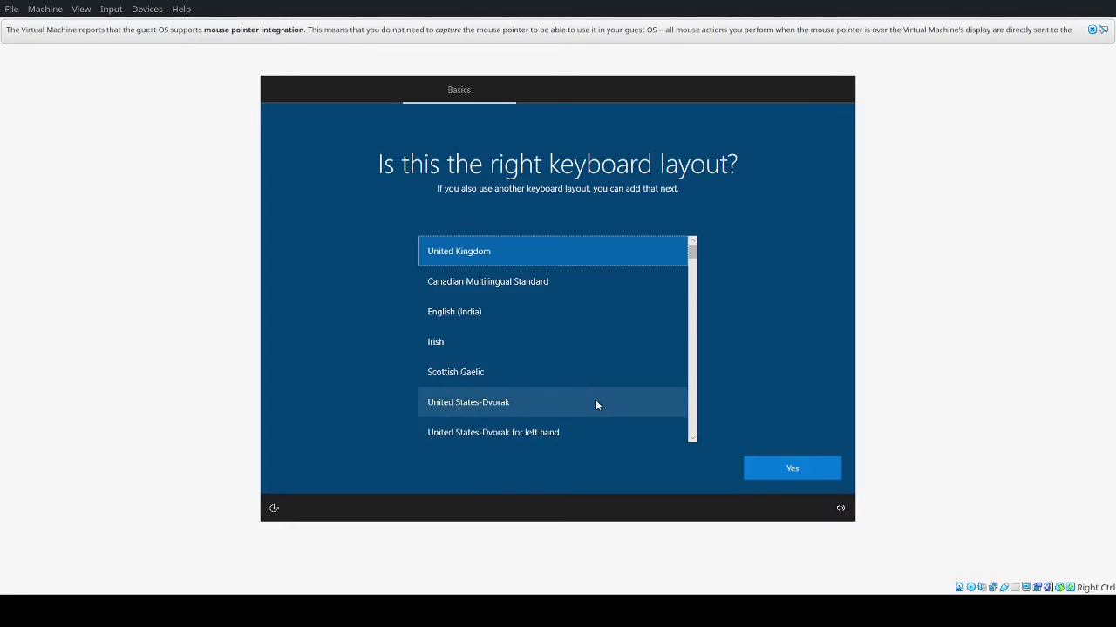
scroll(596, 403, down, 1)
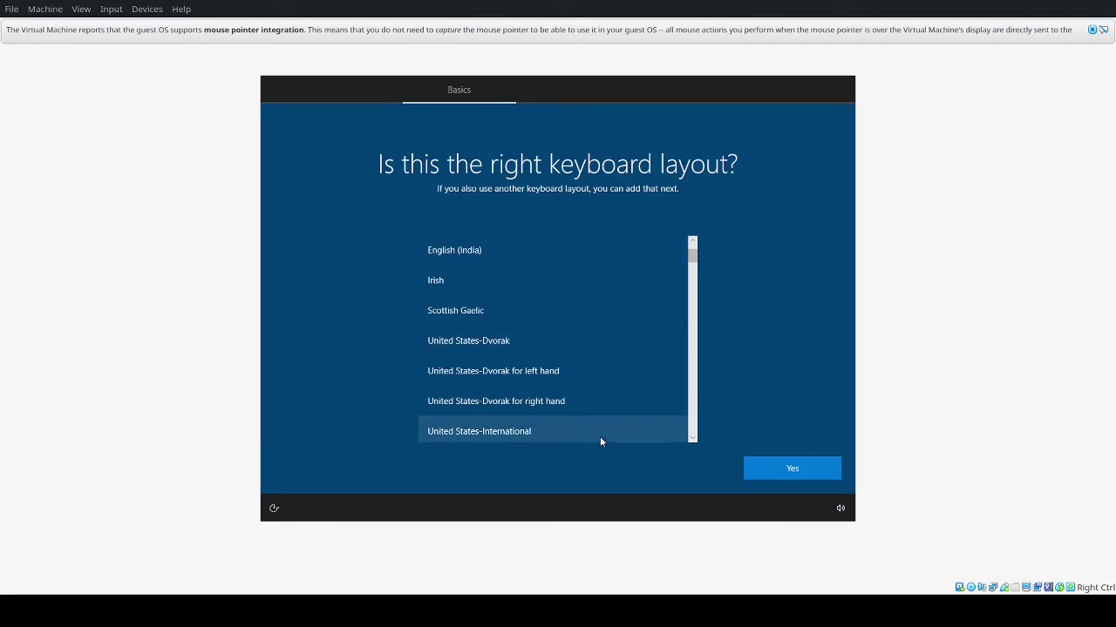
click(603, 436)
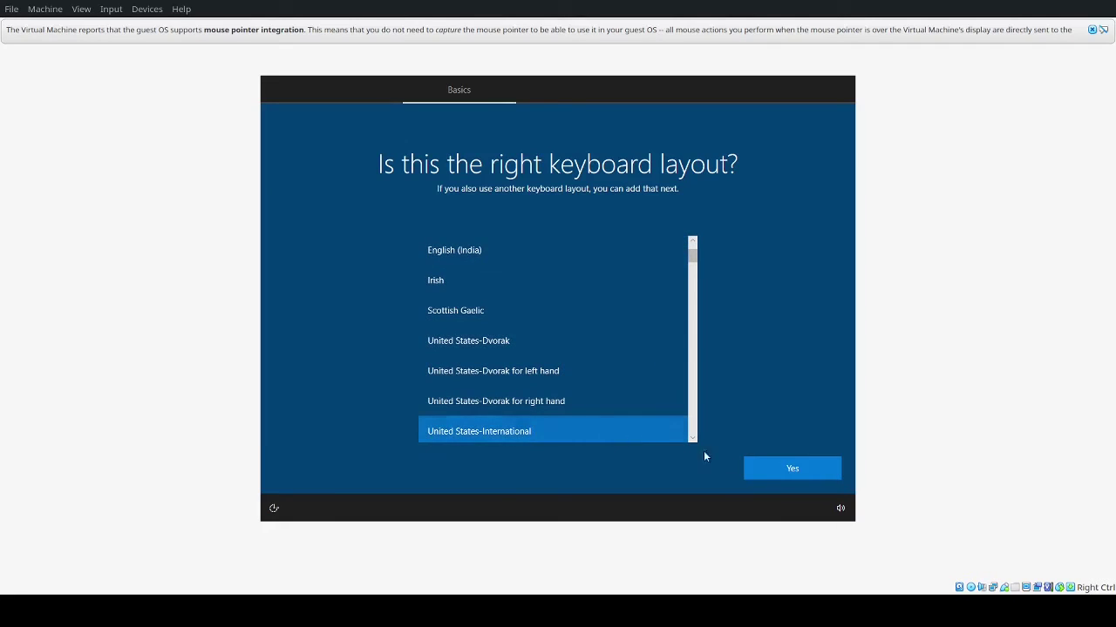
click(759, 471)
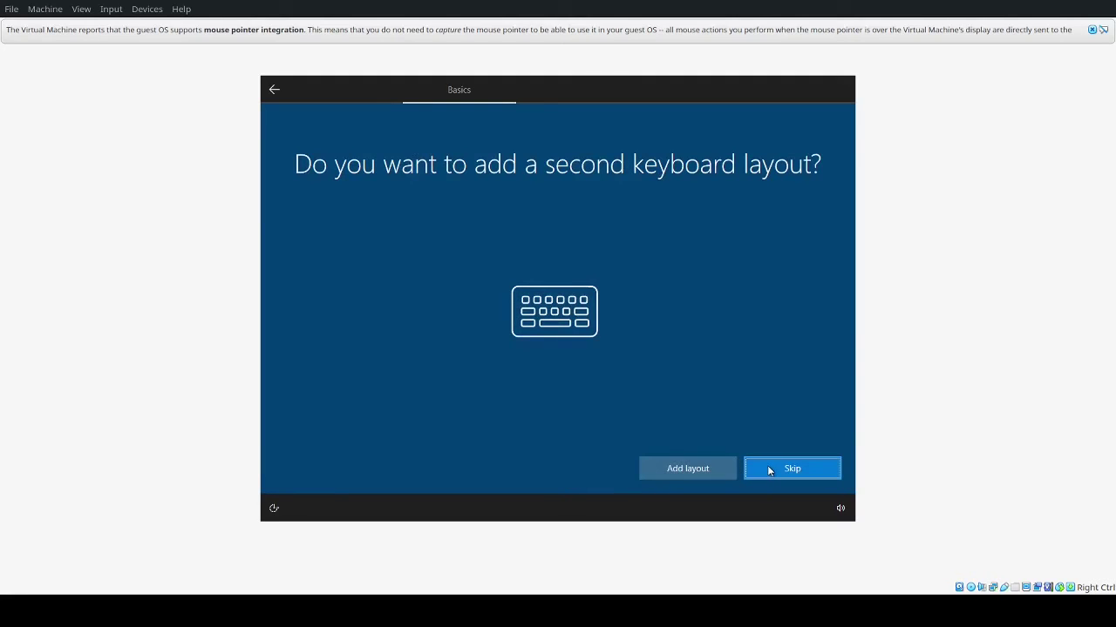
click(769, 470)
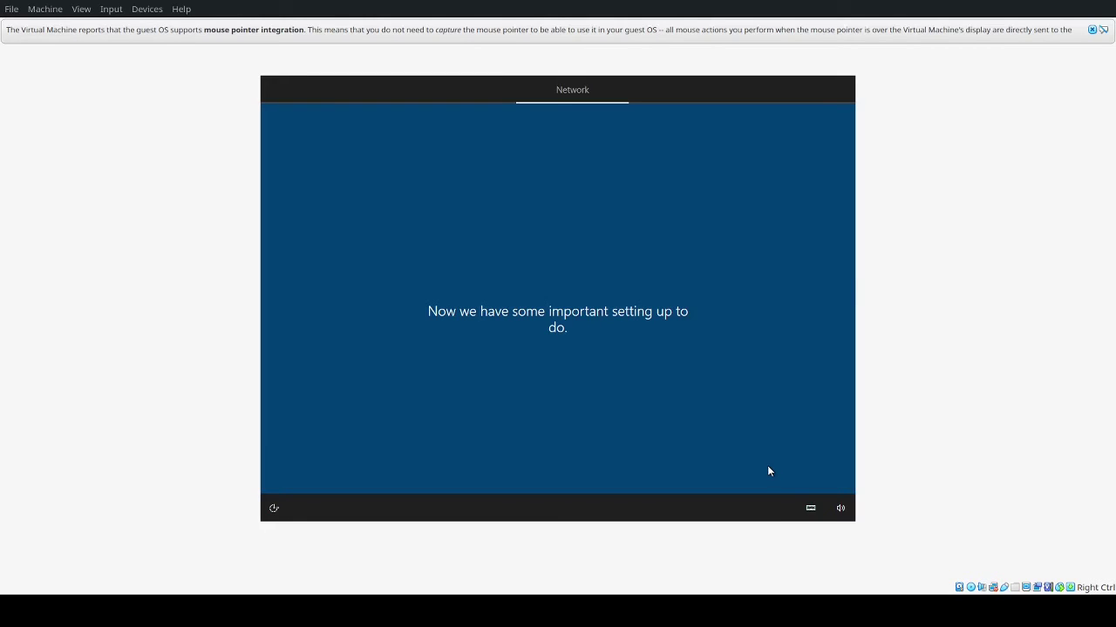
Step: Dismiss the VirtualBox mouse-integration notification bar
click(1093, 30)
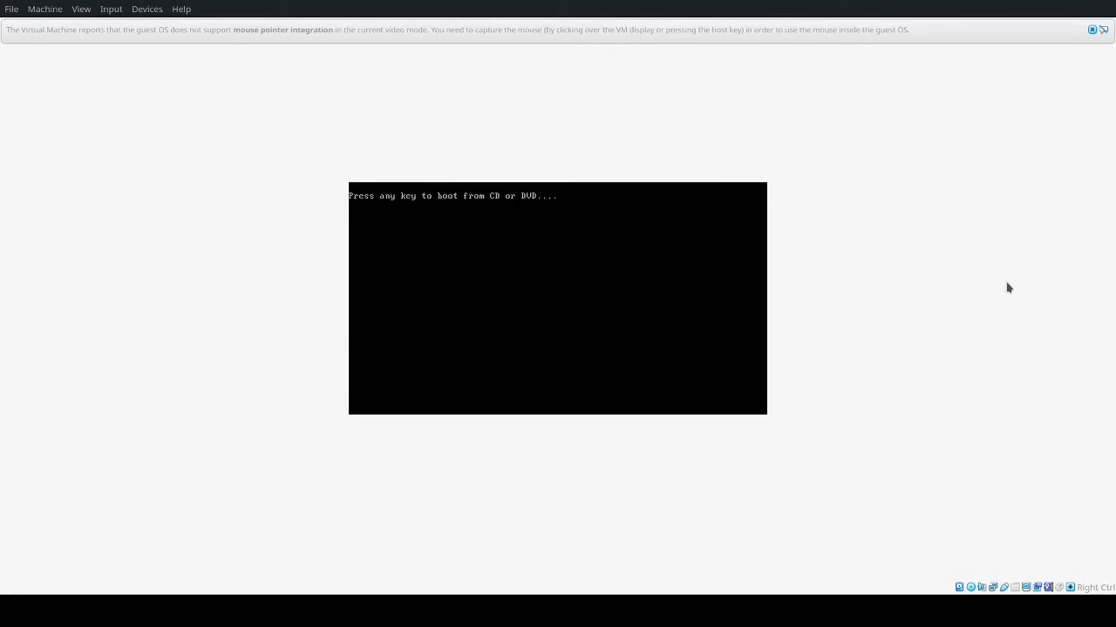
Step: Get past the boot-from-CD prompt so Windows setup resumes
key(Return)
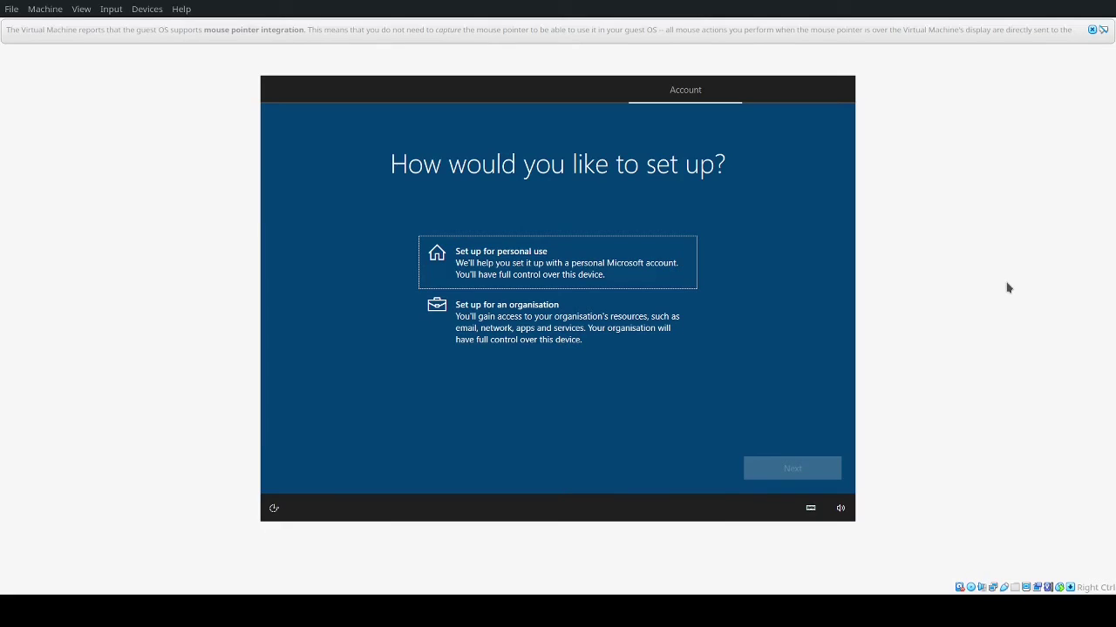
Step: Choose personal use, then an offline account with limited experience instead of Microsoft sign-in
click(549, 272)
click(771, 468)
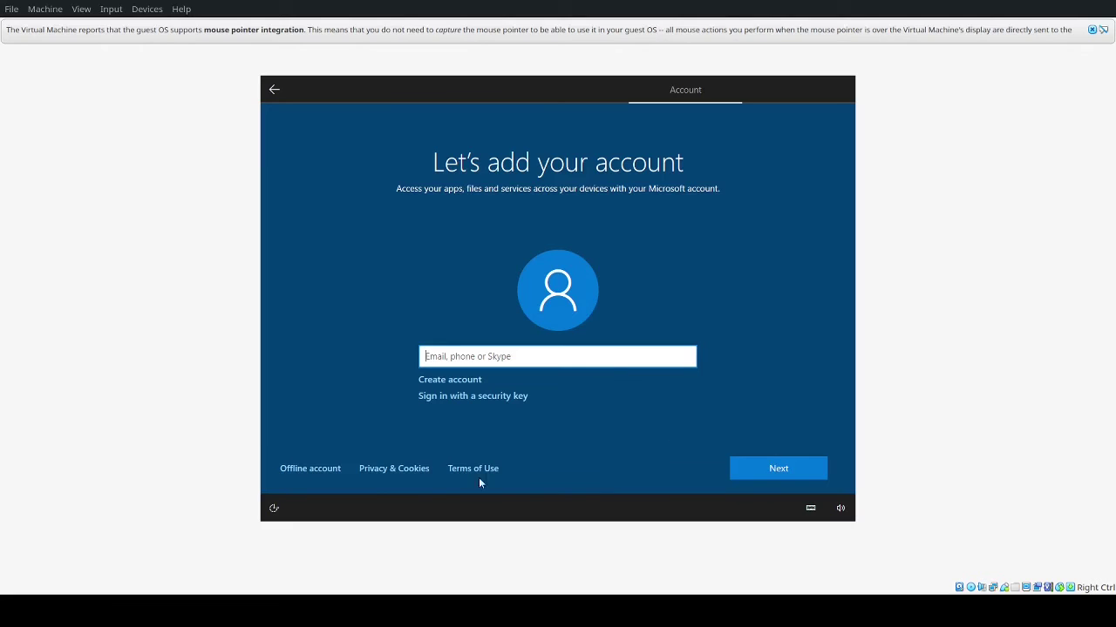
click(310, 471)
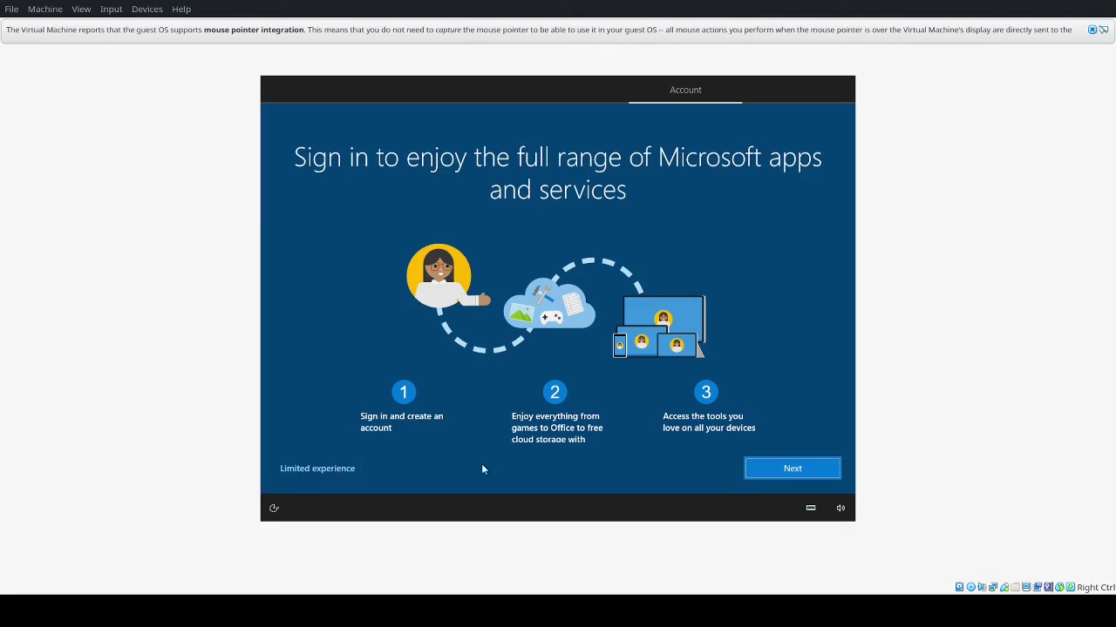
click(770, 469)
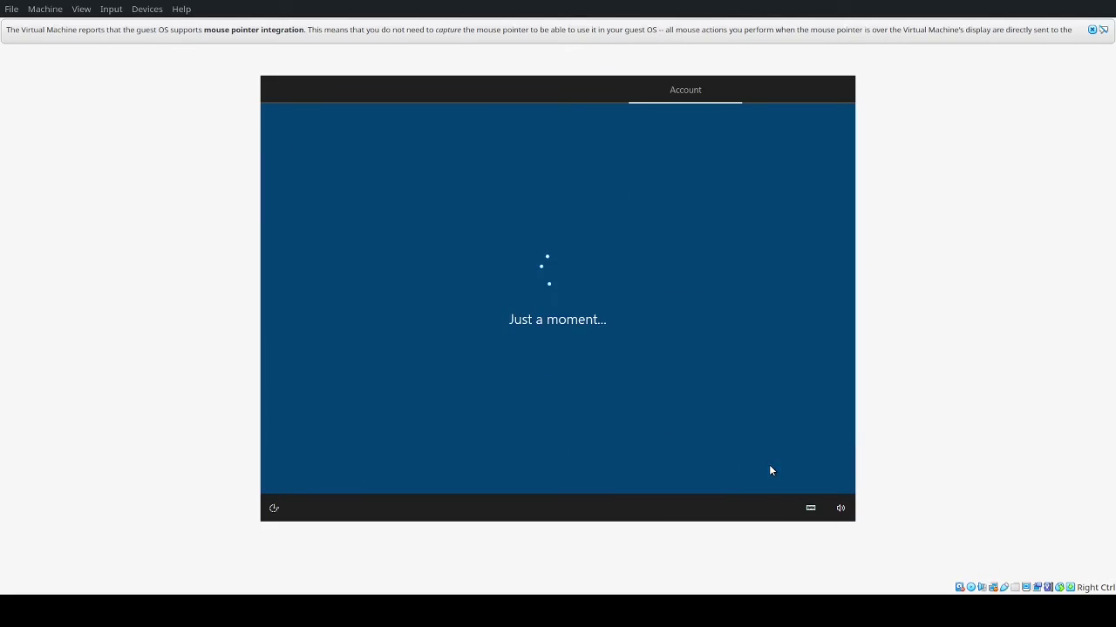
click(309, 469)
click(313, 466)
Step: Enter Windows10 as the local user name
text(xd)
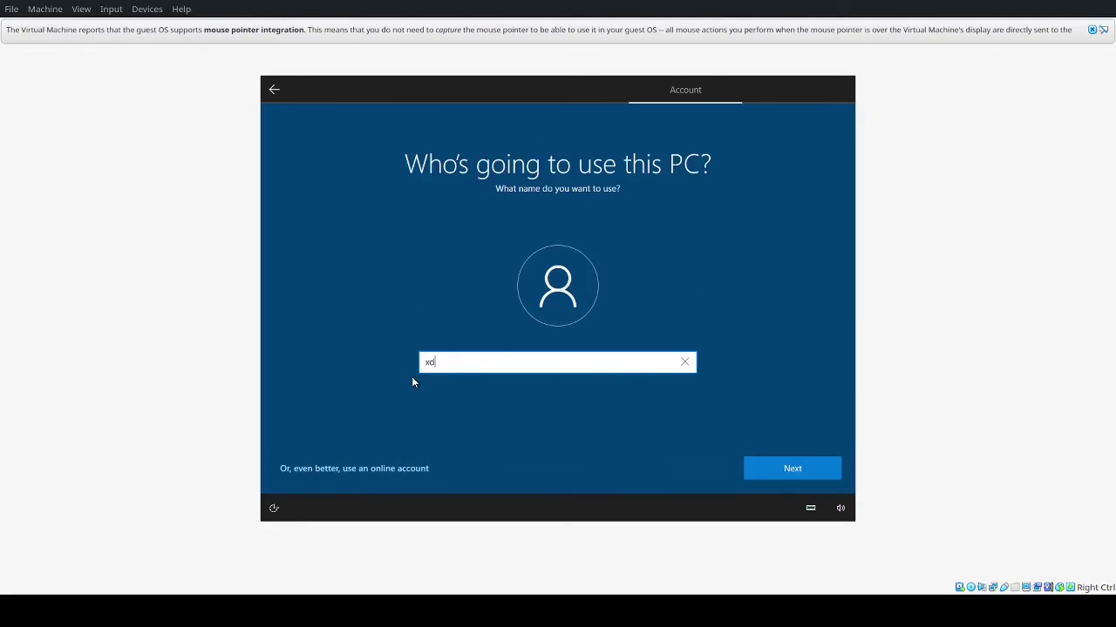
key(BackSpace)
key(BackSpace)
text(Windows 10)
key(BackSpace)
key(BackSpace)
key(BackSpace)
text(10)
key(Return)
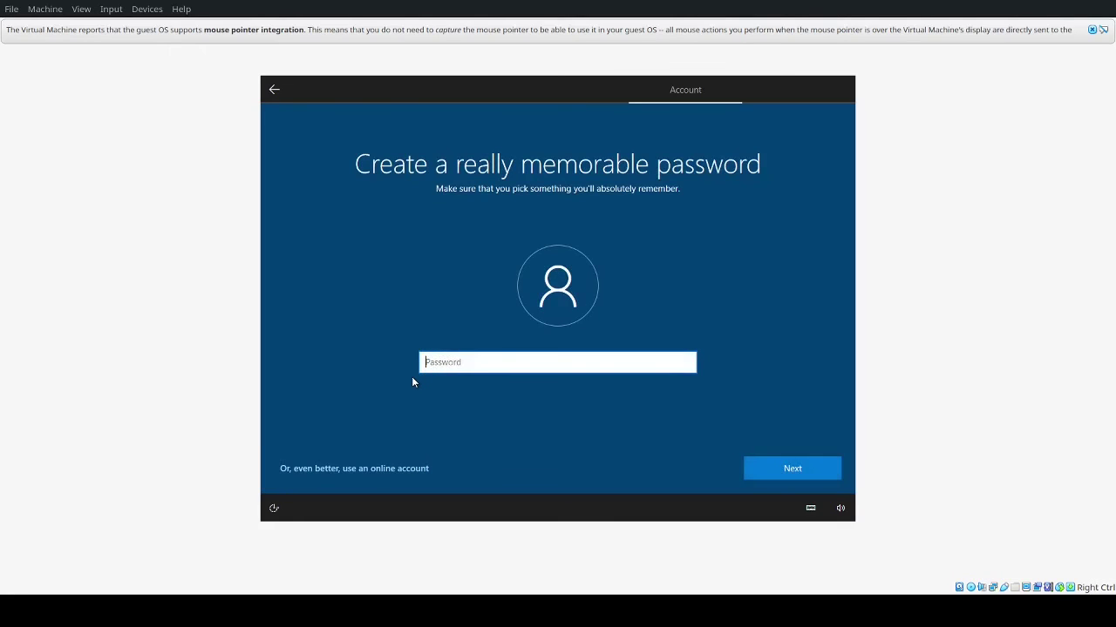
Step: Set the account password and confirm it
key(Return)
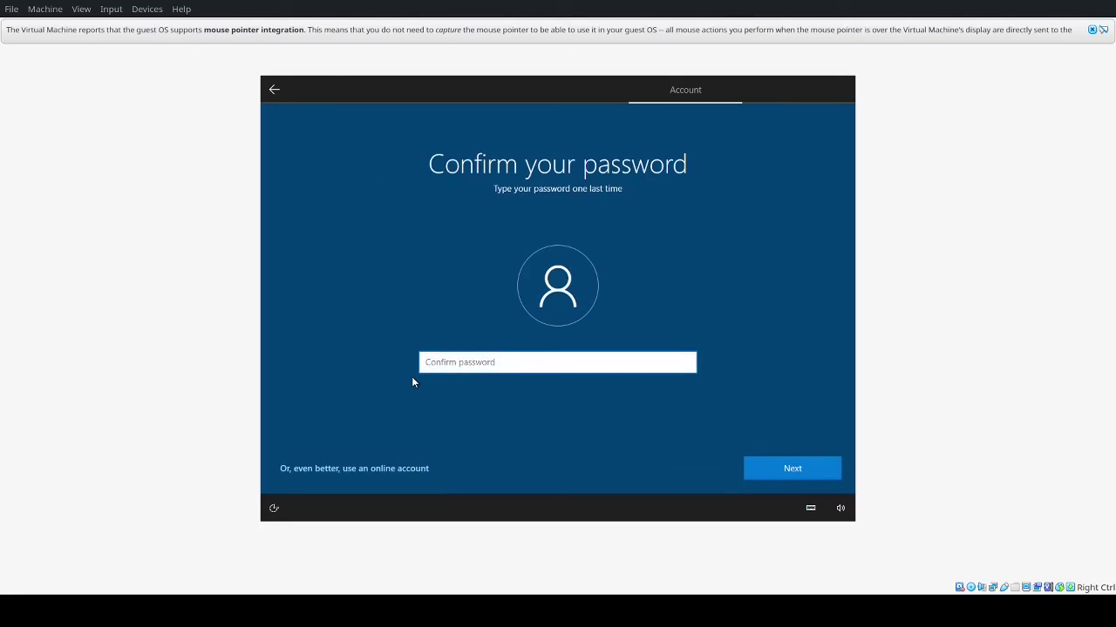
key(Return)
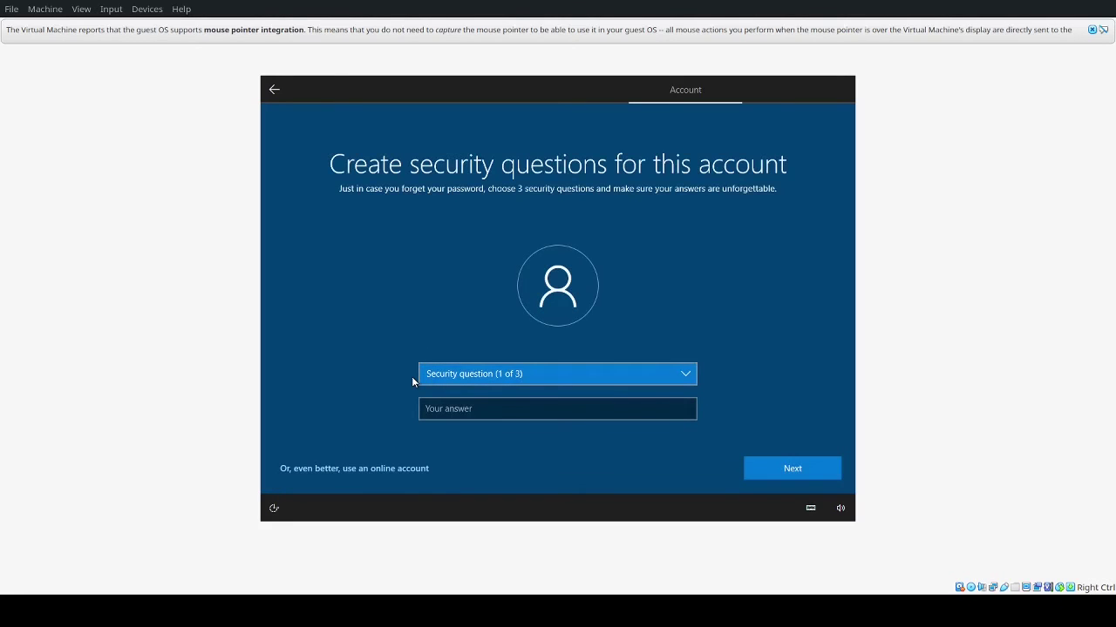
Step: Choose the first pet's name question as security question 1 and enter its answer
click(563, 374)
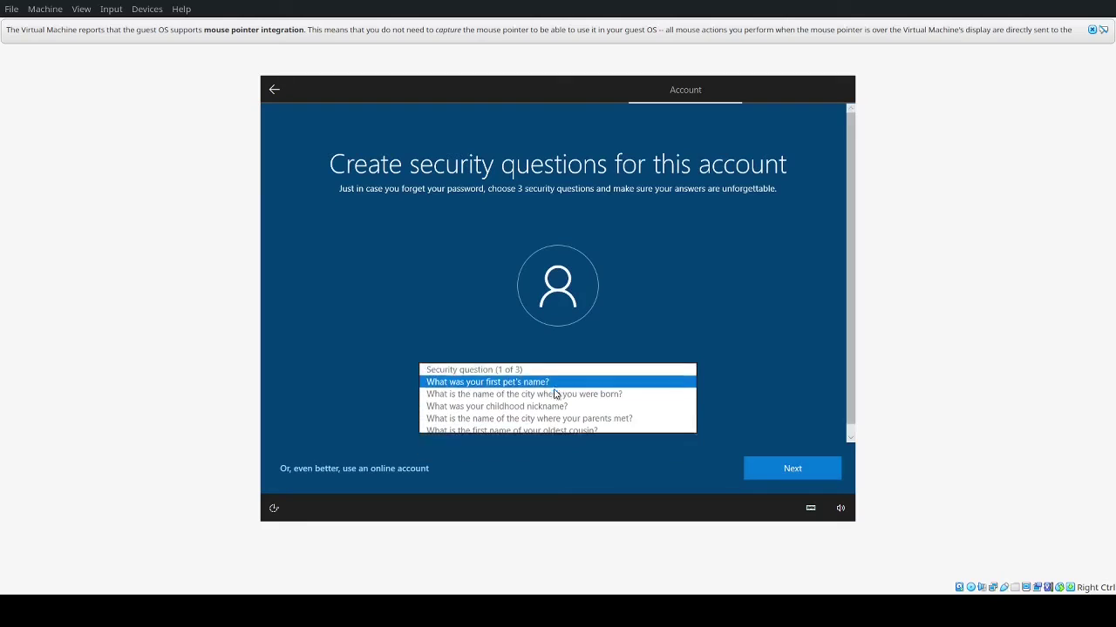
click(553, 387)
click(537, 409)
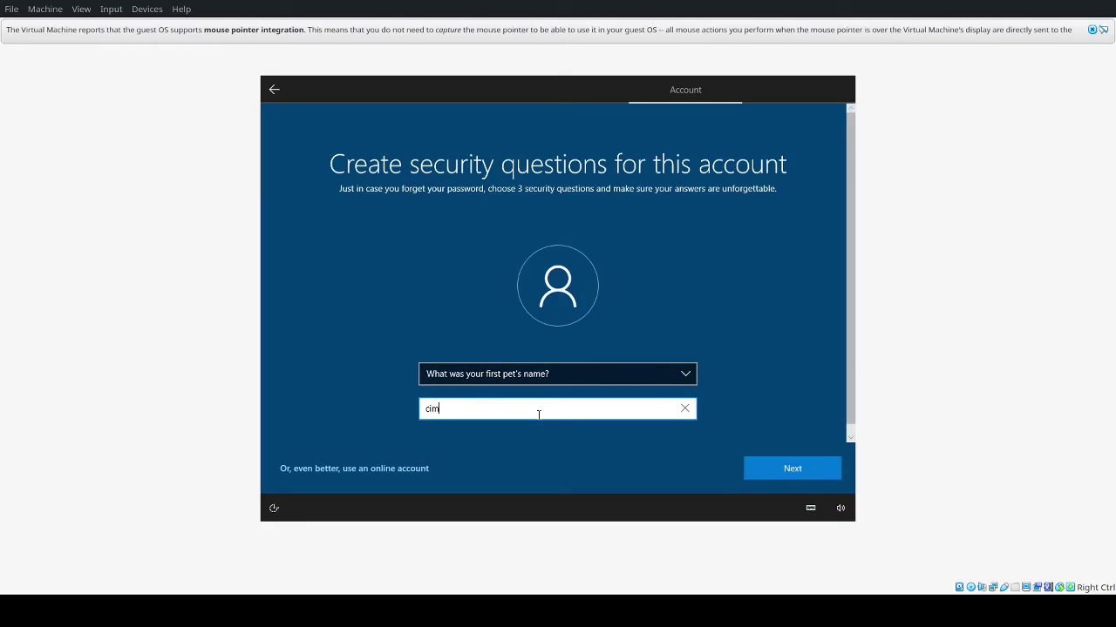
key(Return)
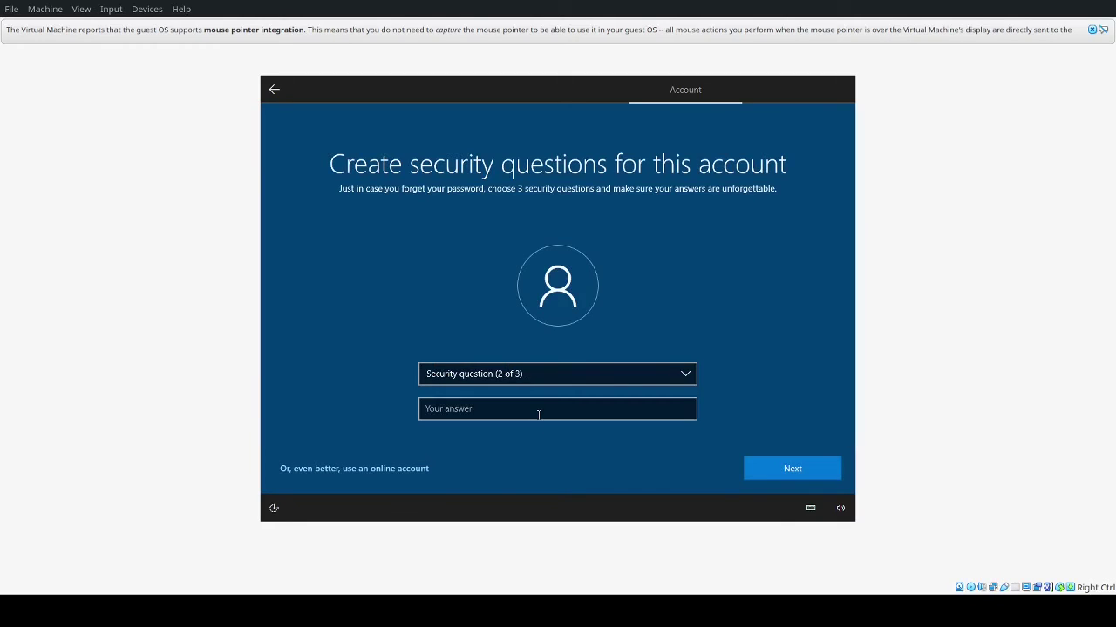
Step: Choose the city-where-you-were-born question as security question 2 and enter its answer
click(554, 378)
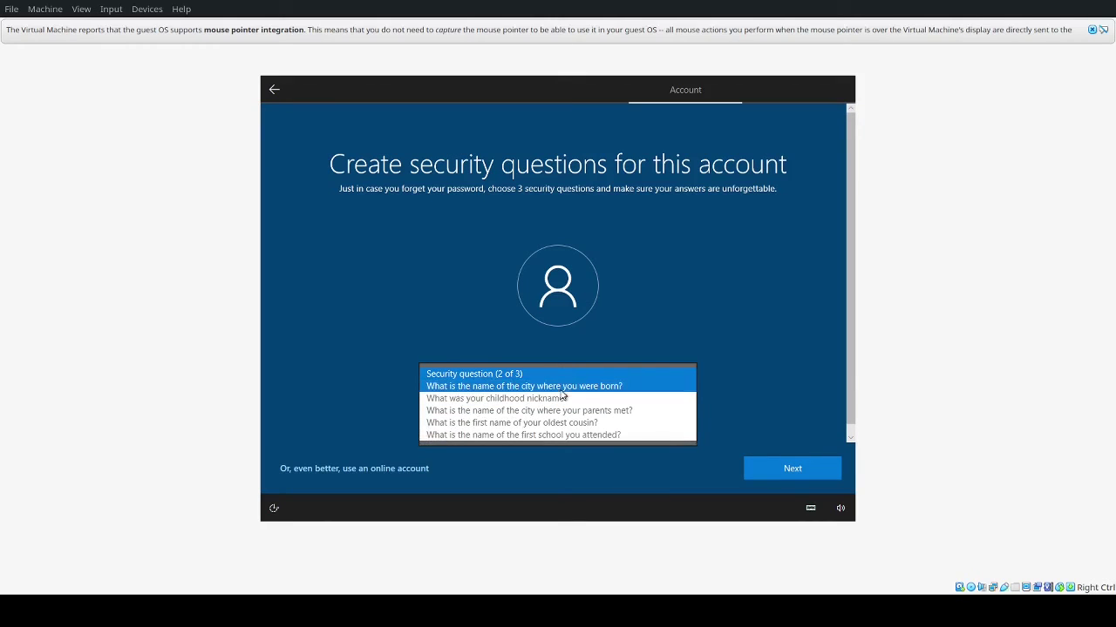
click(559, 389)
click(563, 408)
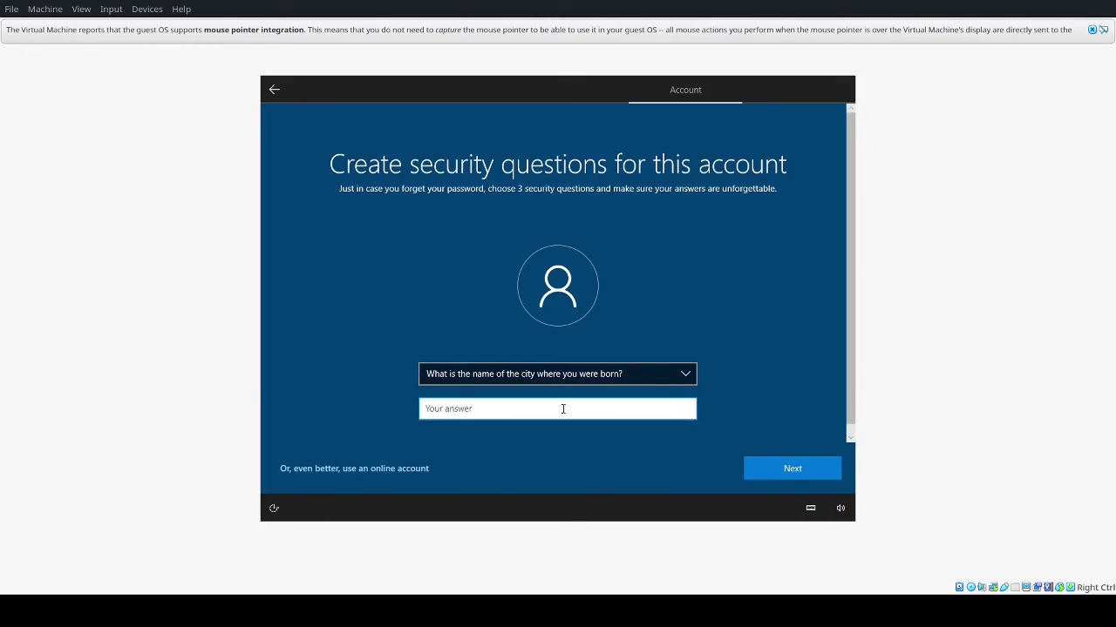
click(766, 457)
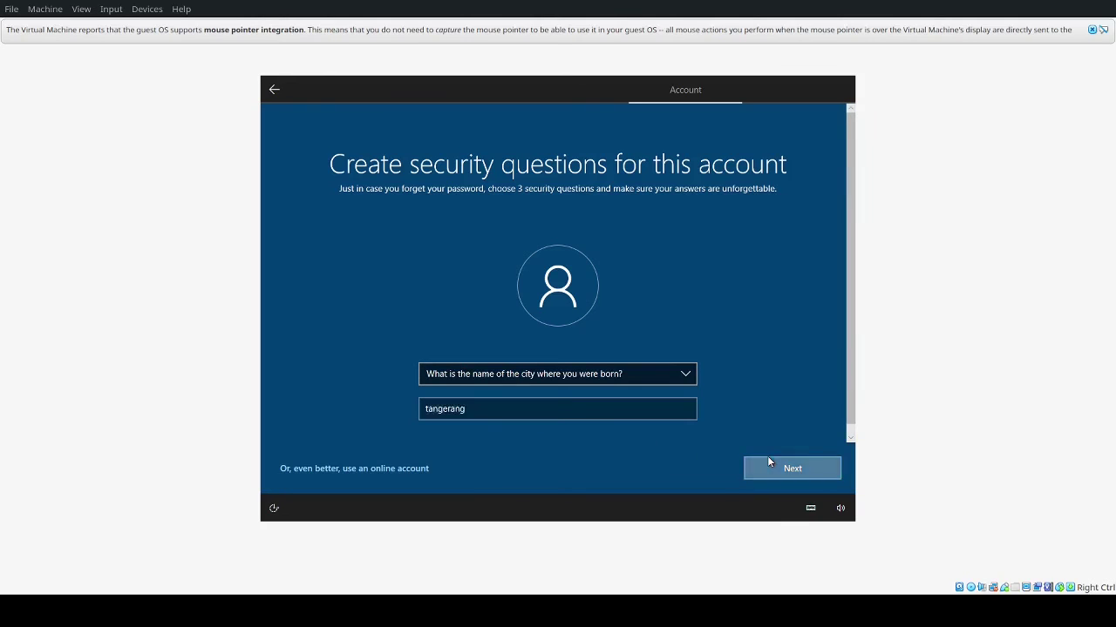
Step: Choose the childhood nickname question as security question 3, answer it and submit
click(526, 375)
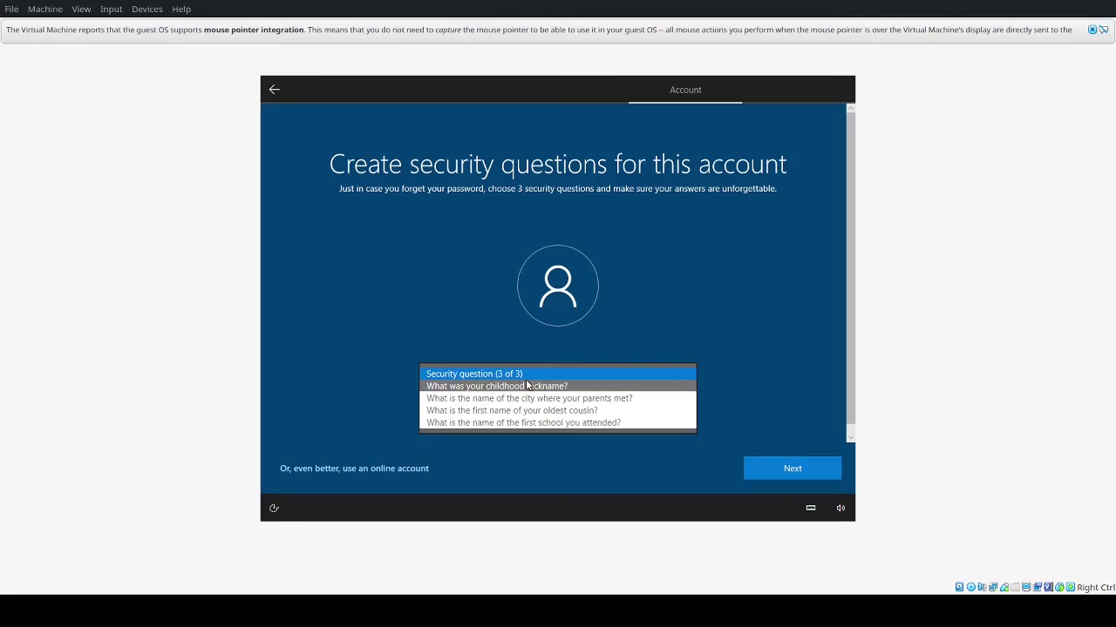
key(Return)
click(516, 411)
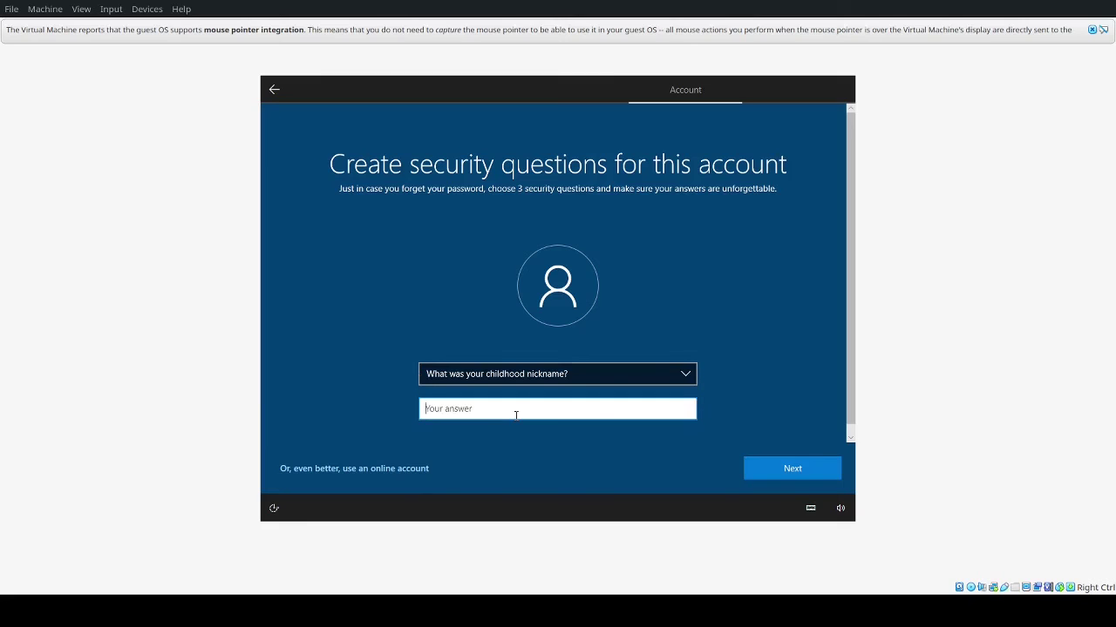
click(773, 462)
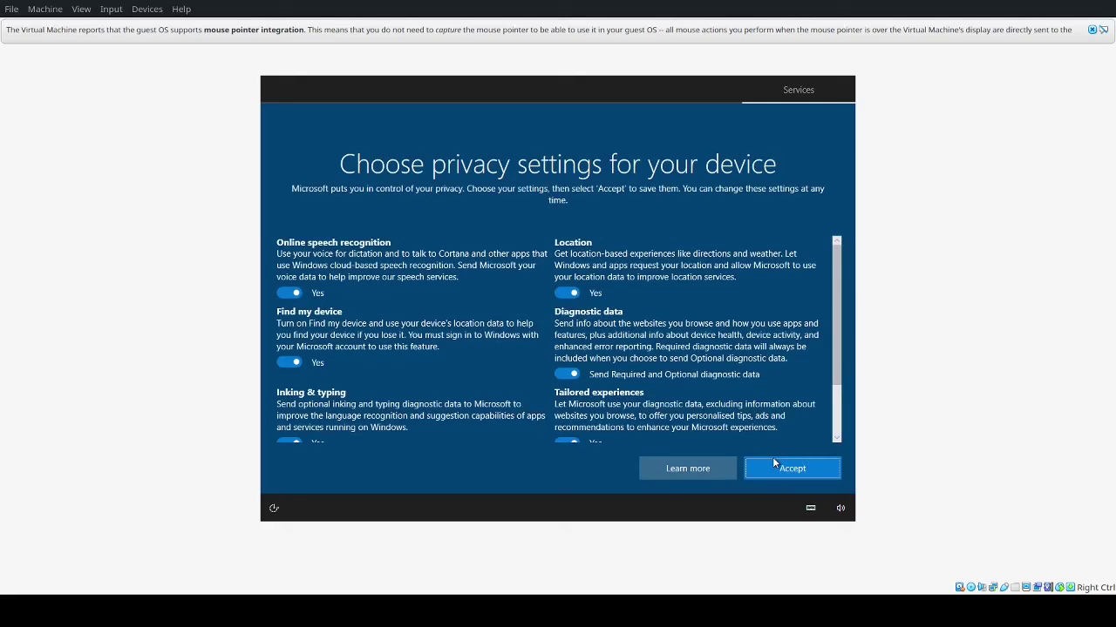
Step: Accept the default settings on the Choose privacy settings for your device page
click(772, 463)
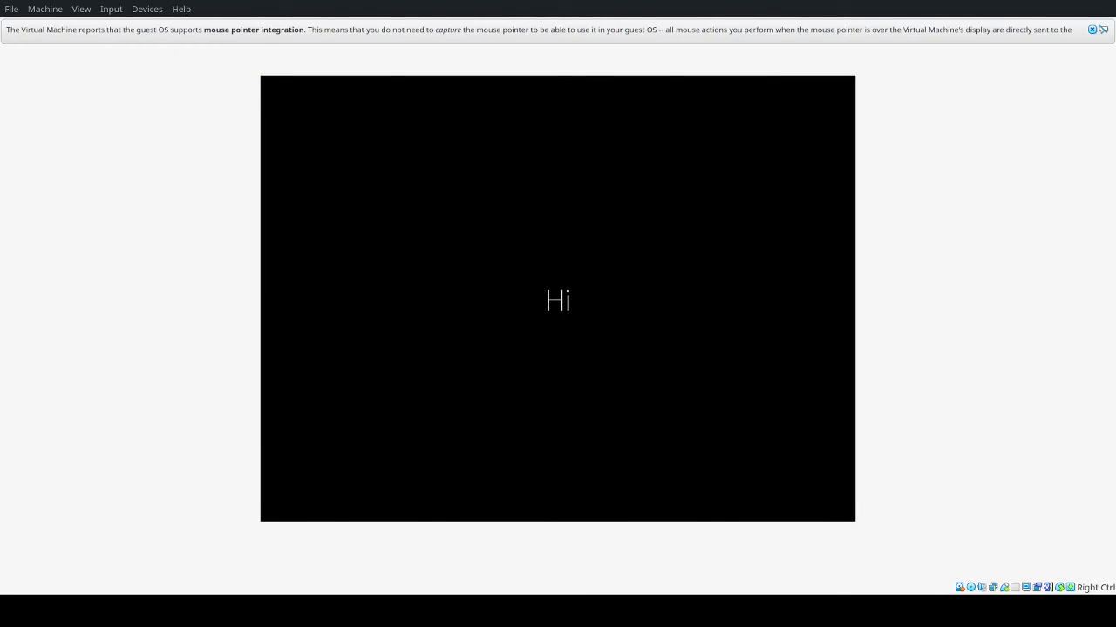
Step: Dismiss the VirtualBox mouse-integration notification bar while Windows finishes first-run setup
click(1090, 32)
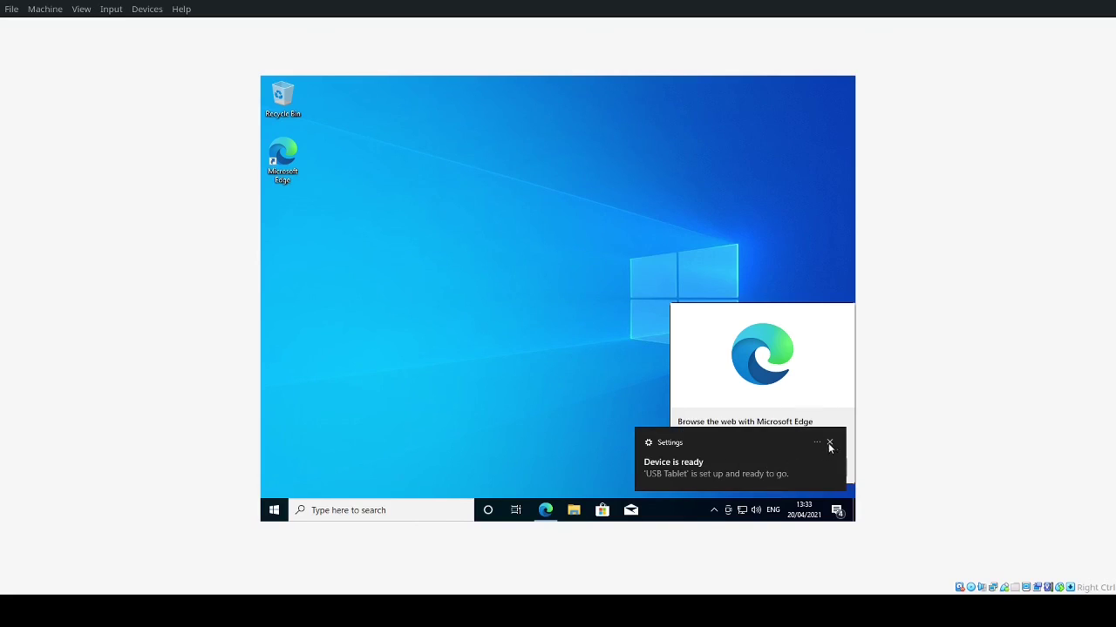
Step: Dismiss the Device is ready and display-driver notifications and postpone the Edge offer with Maybe later
click(819, 443)
click(821, 443)
click(821, 443)
click(828, 443)
click(828, 443)
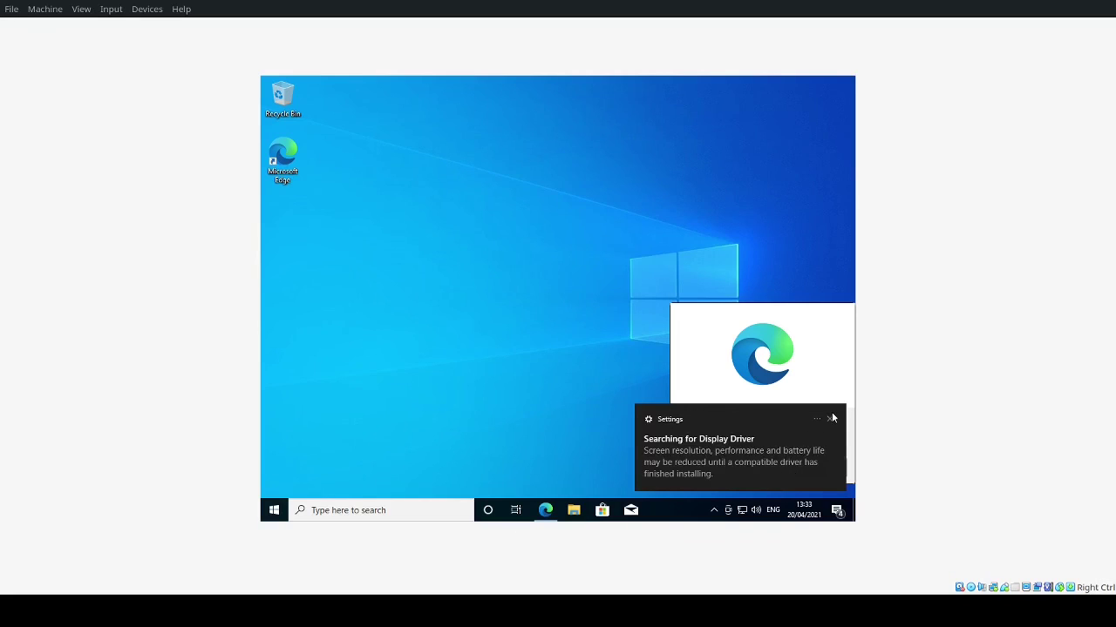
click(832, 418)
click(810, 464)
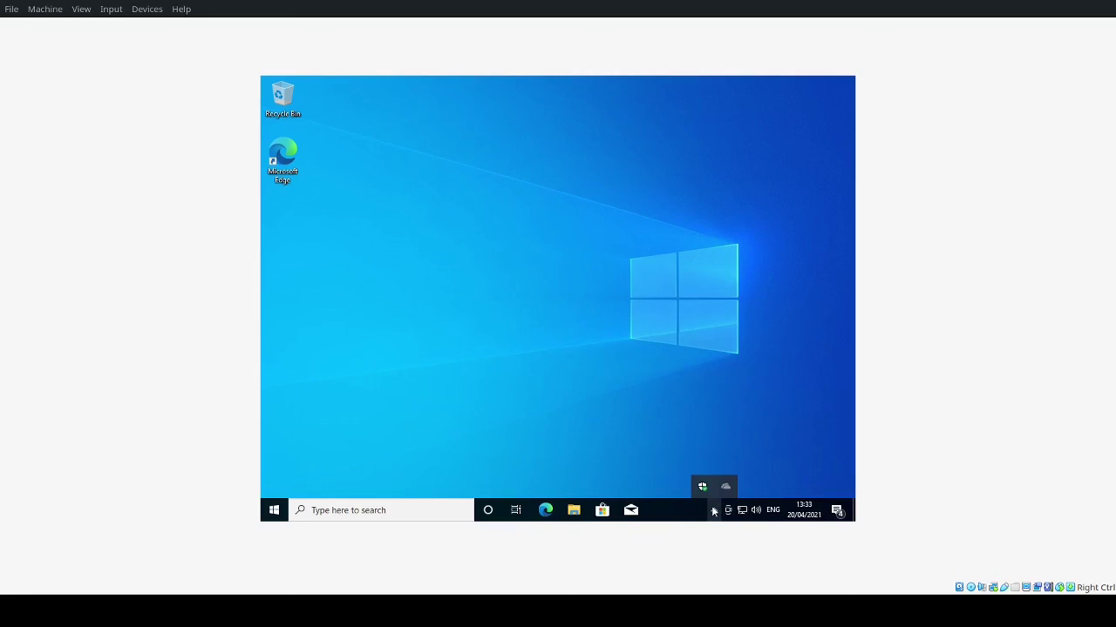
Step: Check Action Center, hidden tray icons and the Start menu, then open File Explorer
click(837, 511)
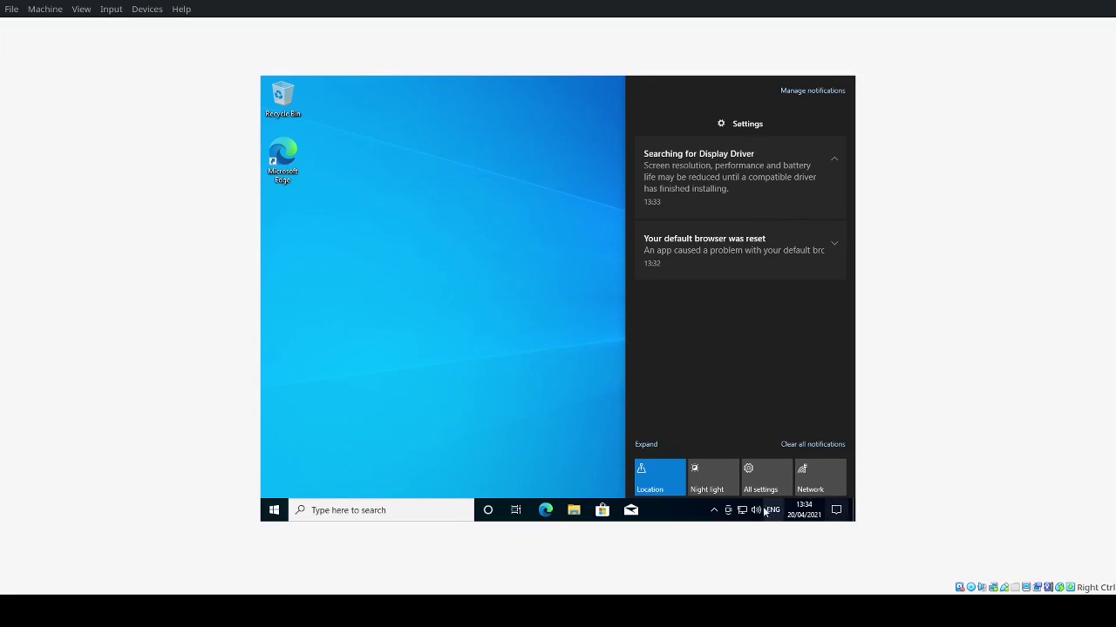
click(714, 510)
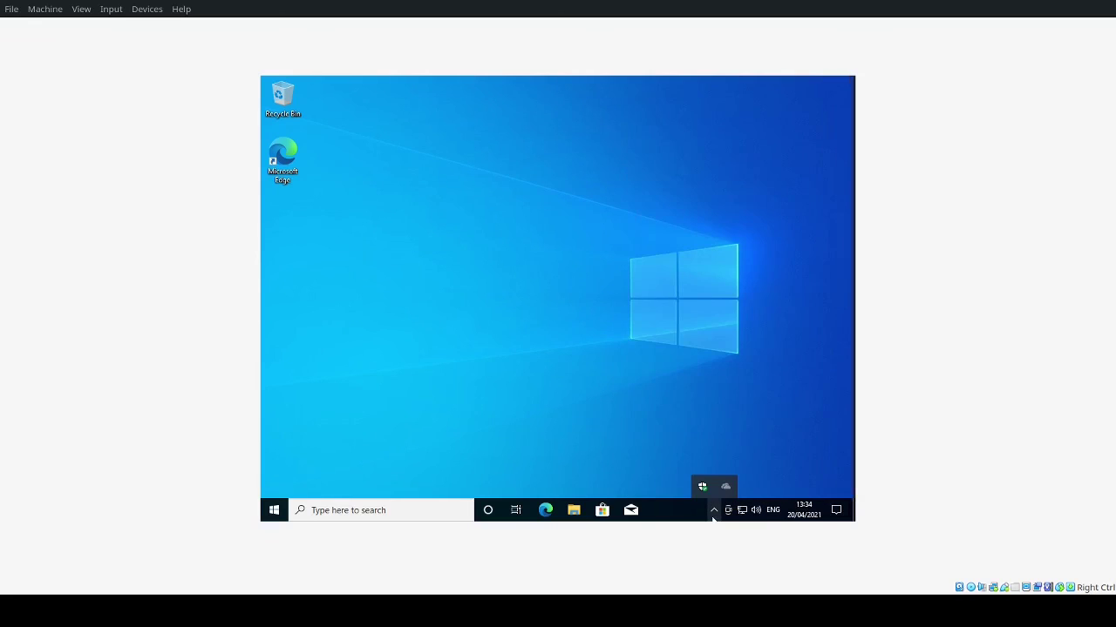
click(659, 471)
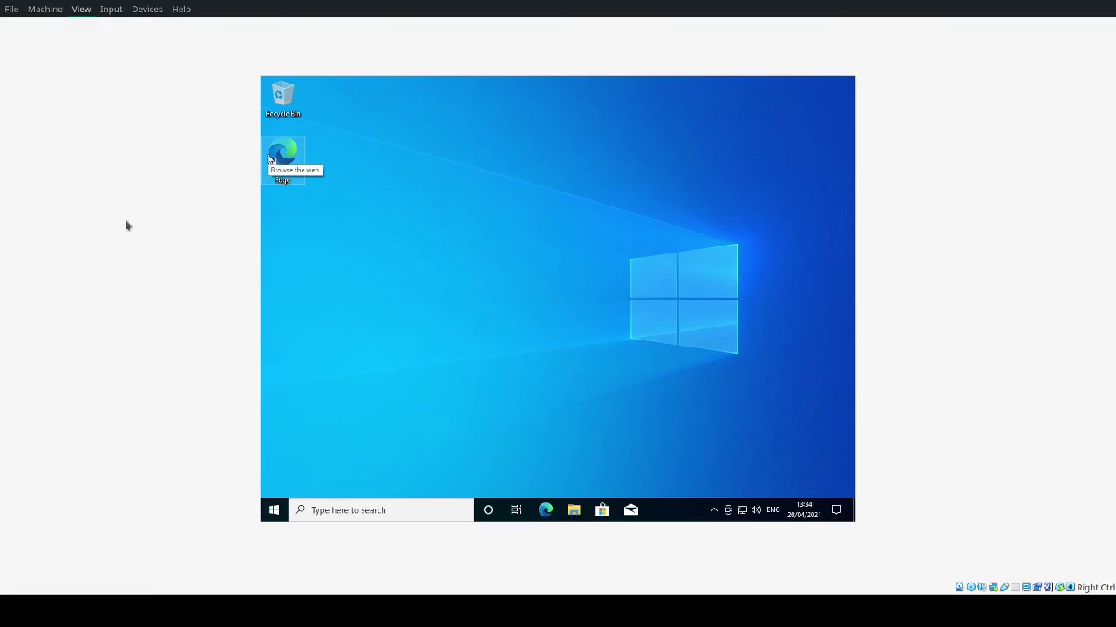
click(272, 510)
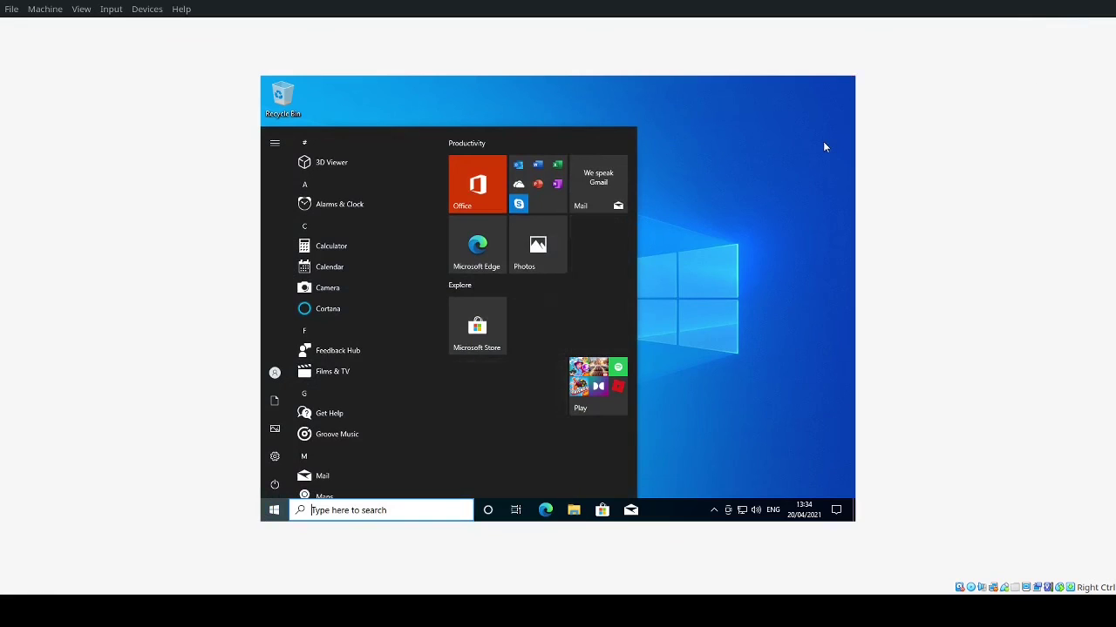
click(770, 183)
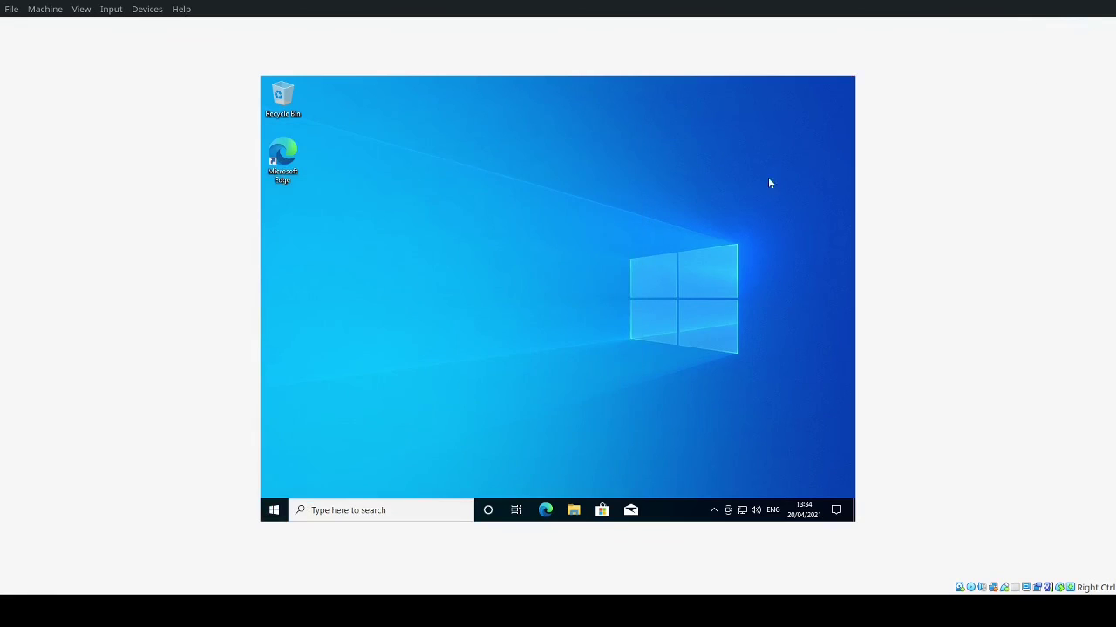
click(573, 512)
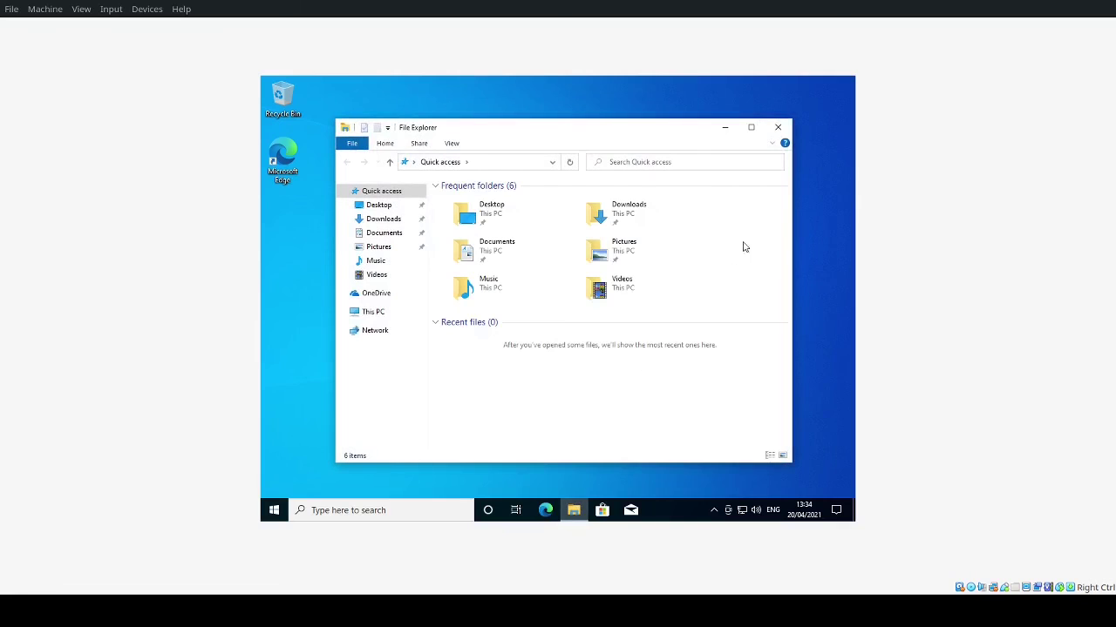
Step: Close File Explorer, set the display resolution to 1600 × 1200, keep it, and close Settings
click(787, 126)
right_click(606, 179)
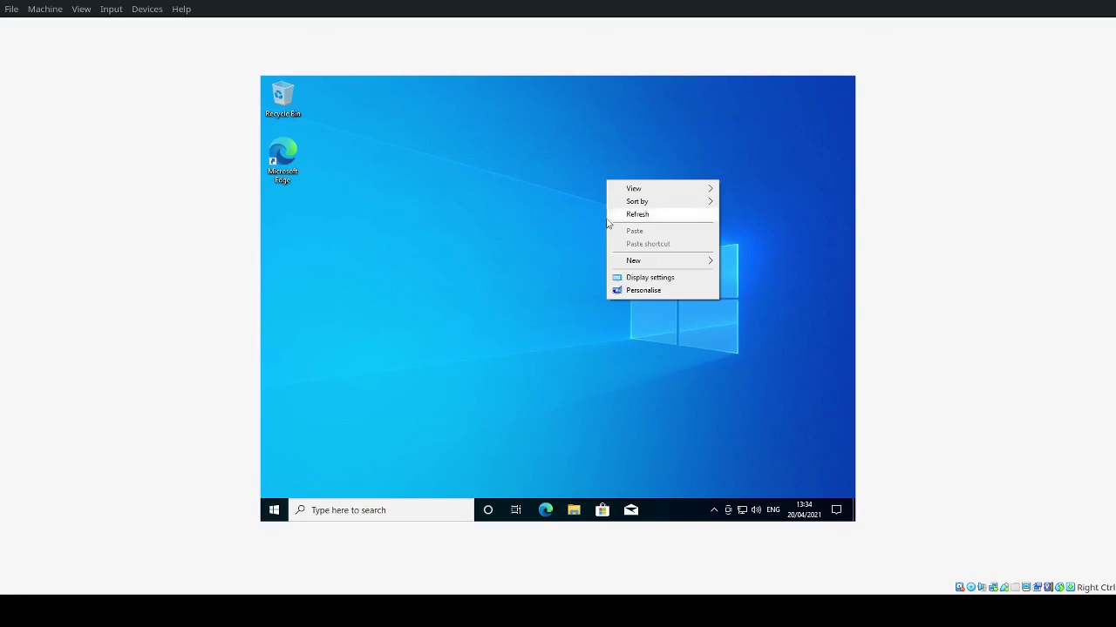
click(630, 278)
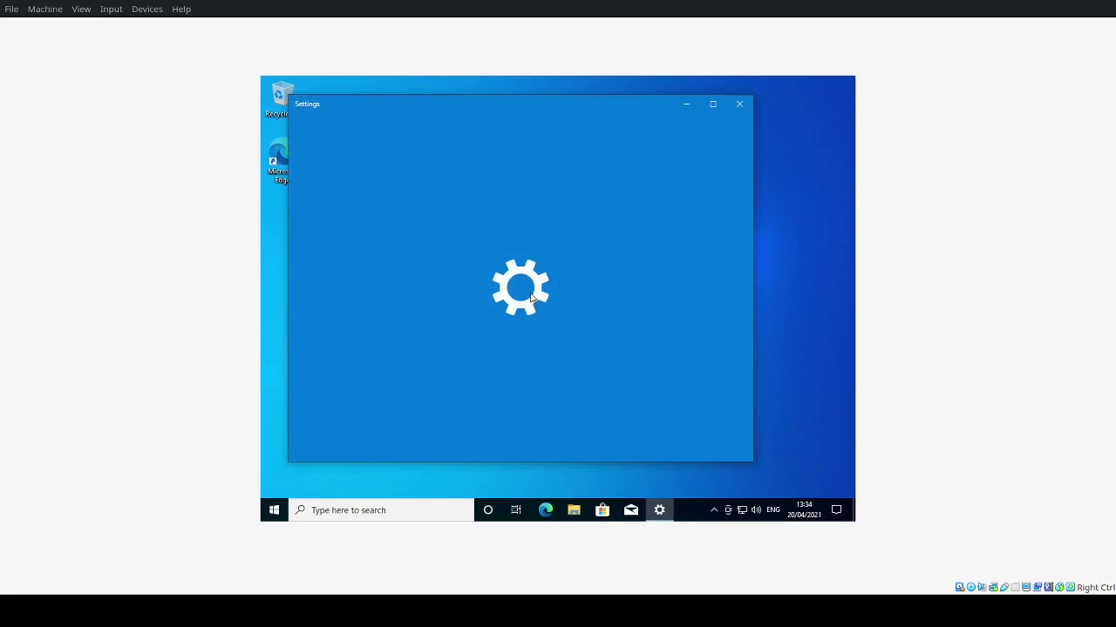
scroll(532, 386, down, 3)
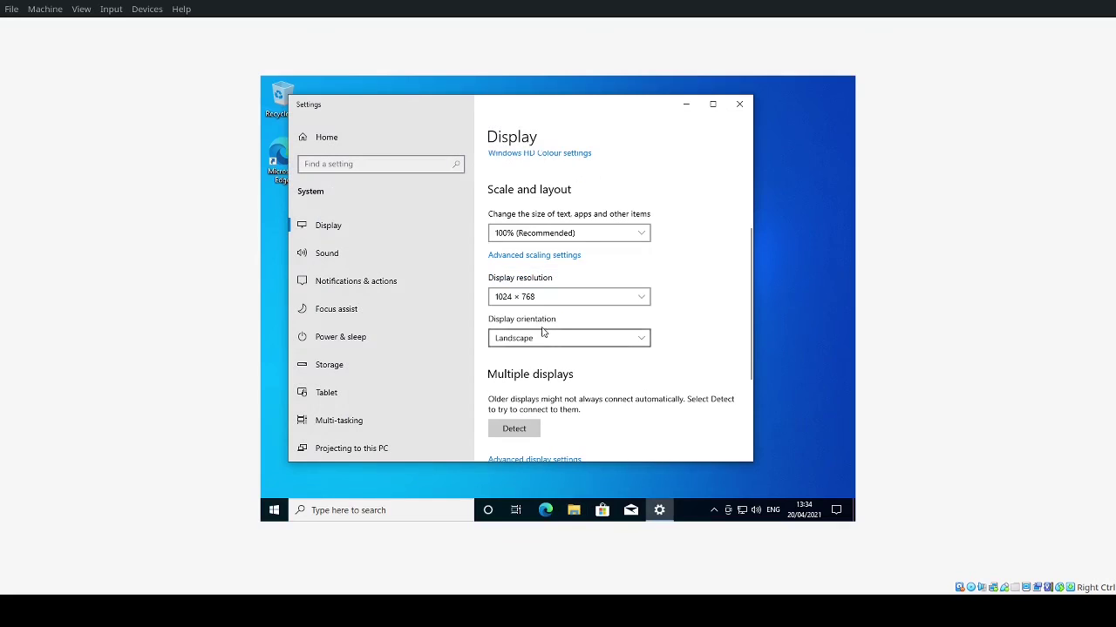
click(545, 297)
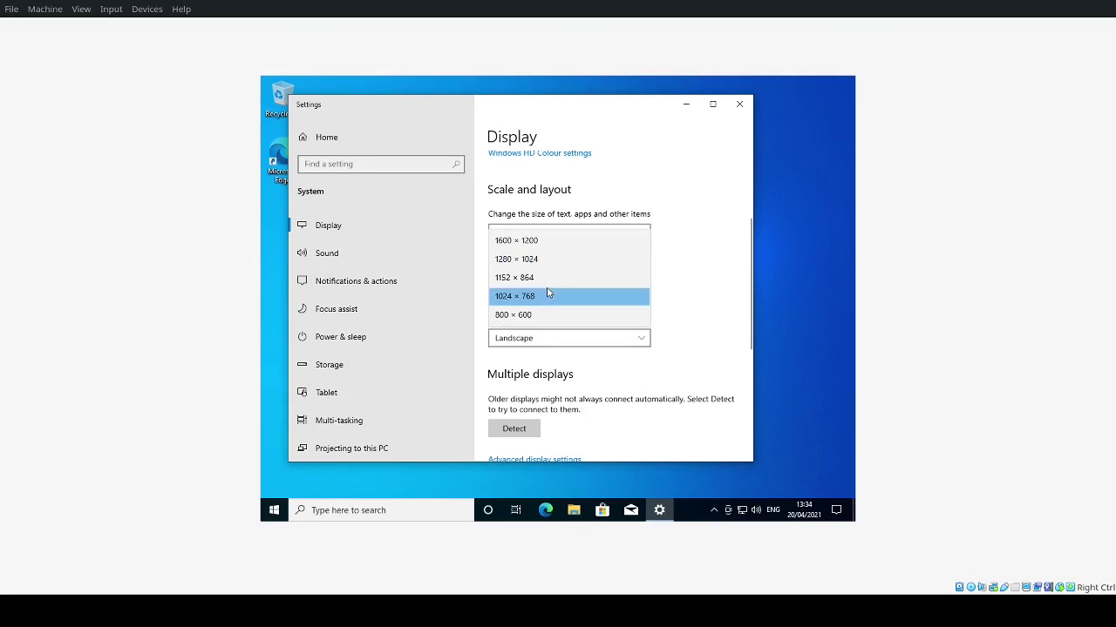
click(556, 240)
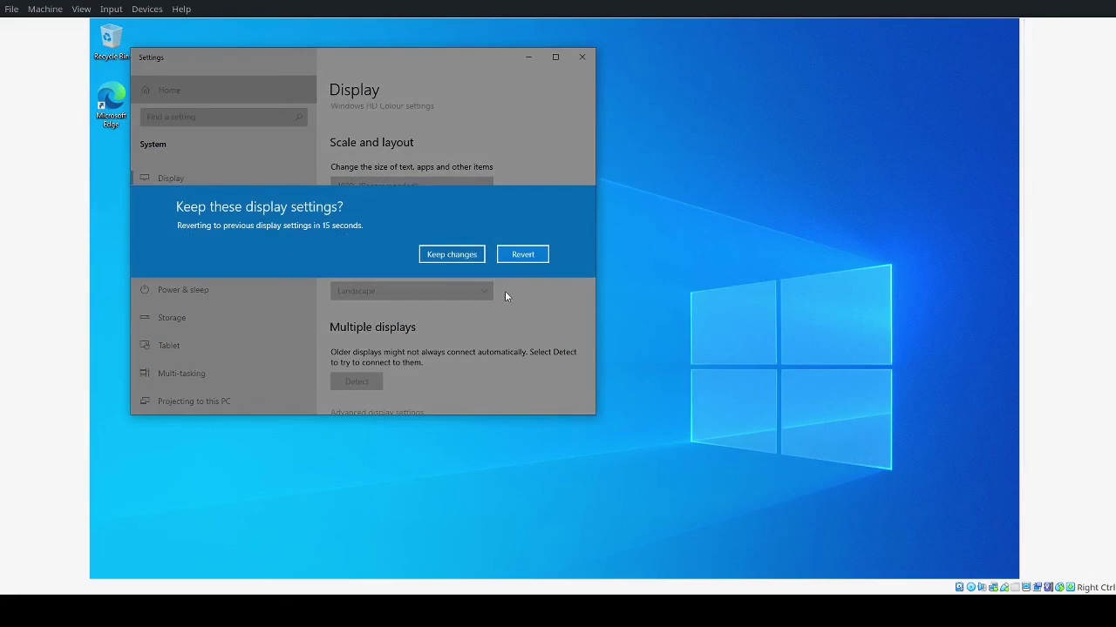
click(463, 247)
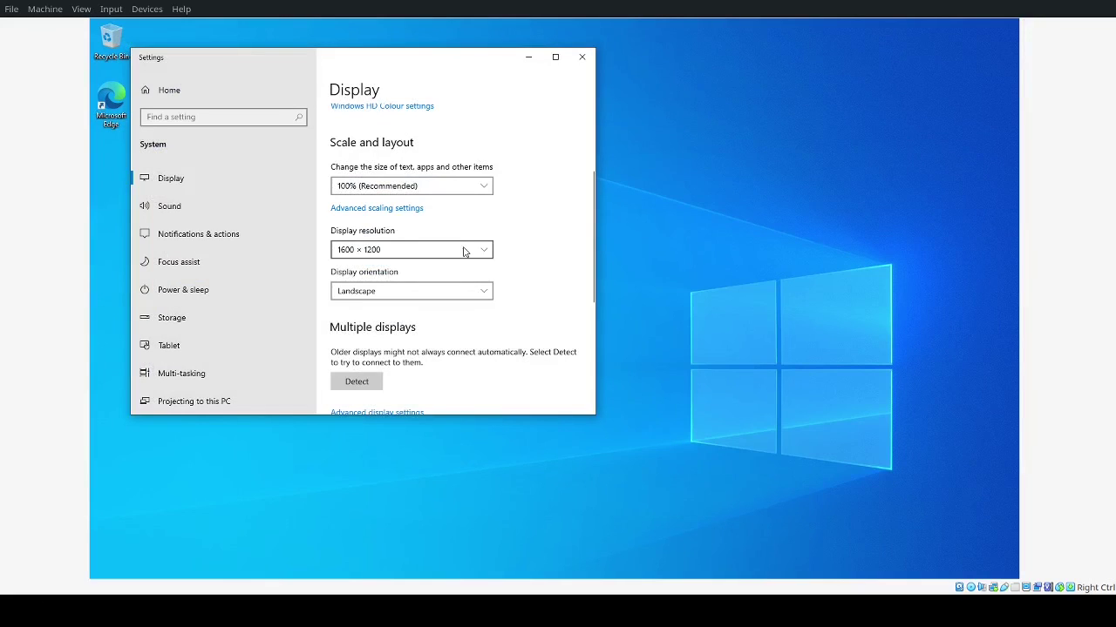
scroll(409, 340, down, 3)
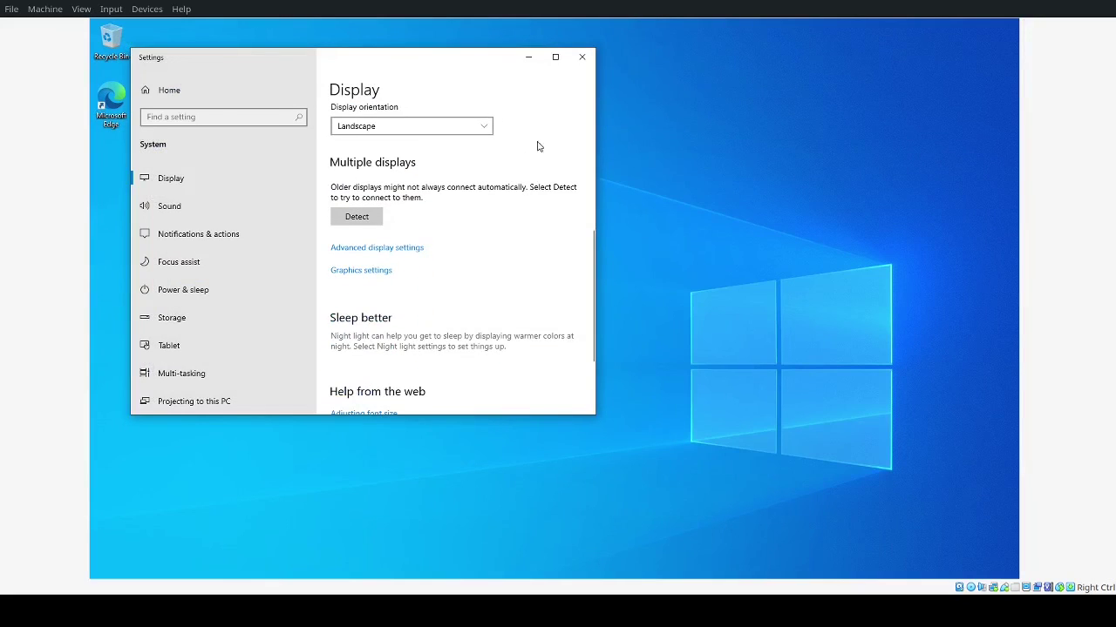
click(583, 57)
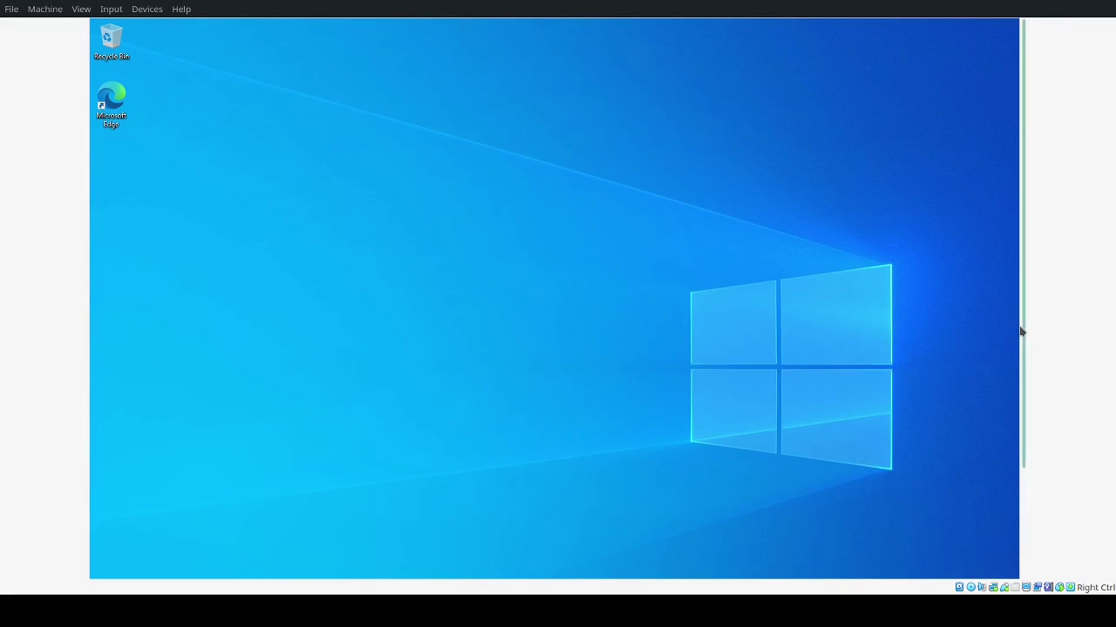
Step: Change the display resolution to 1280 × 1024, keep it, and close Settings
right_click(572, 246)
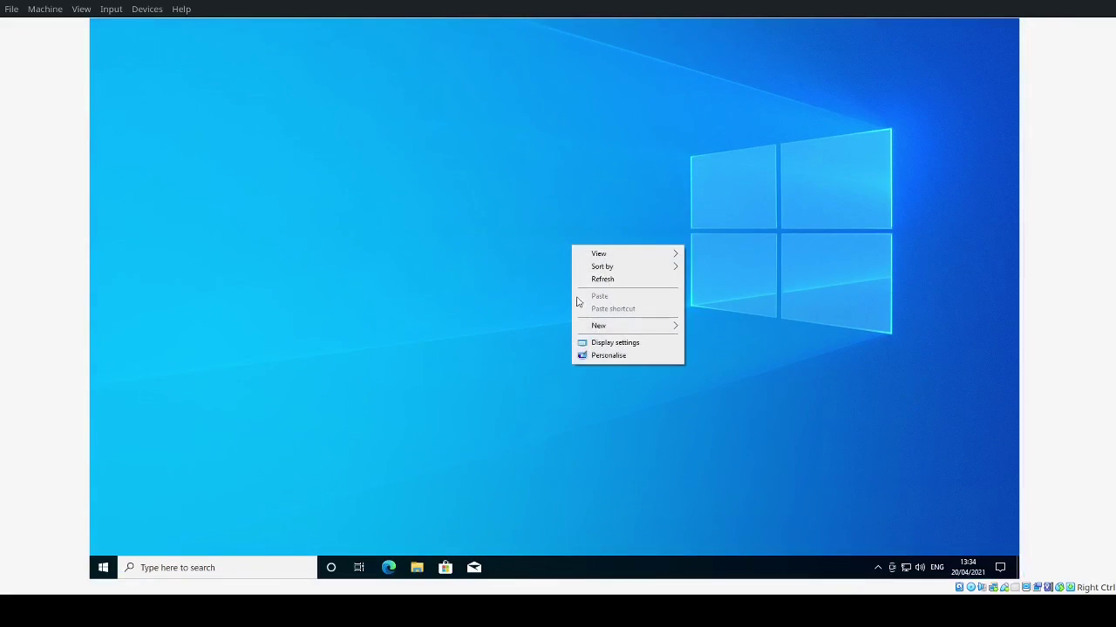
click(602, 342)
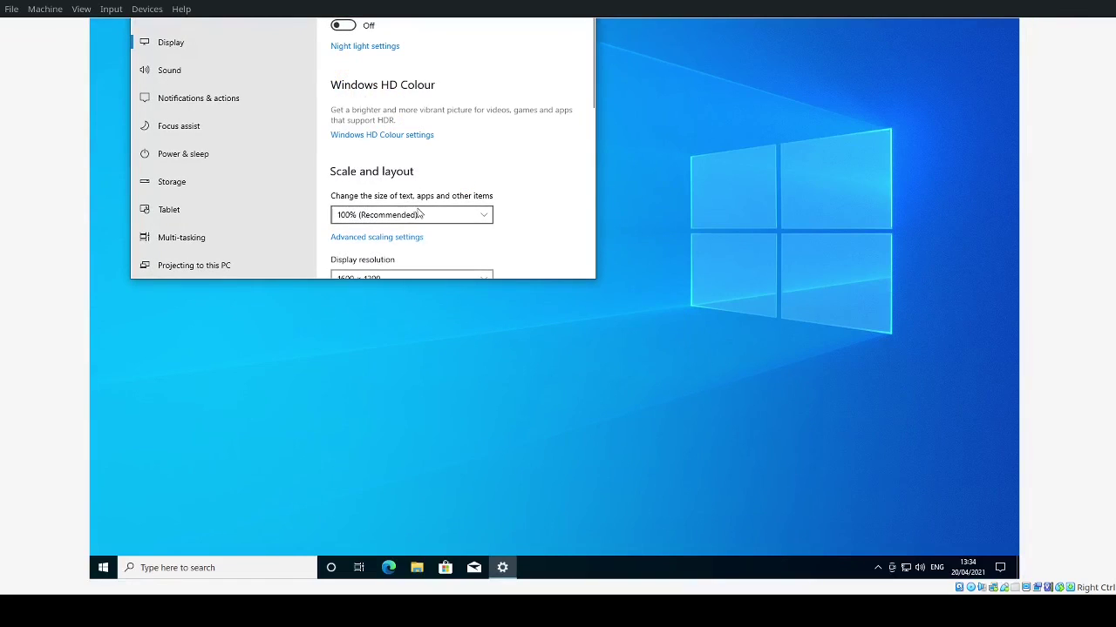
scroll(418, 213, down, 1)
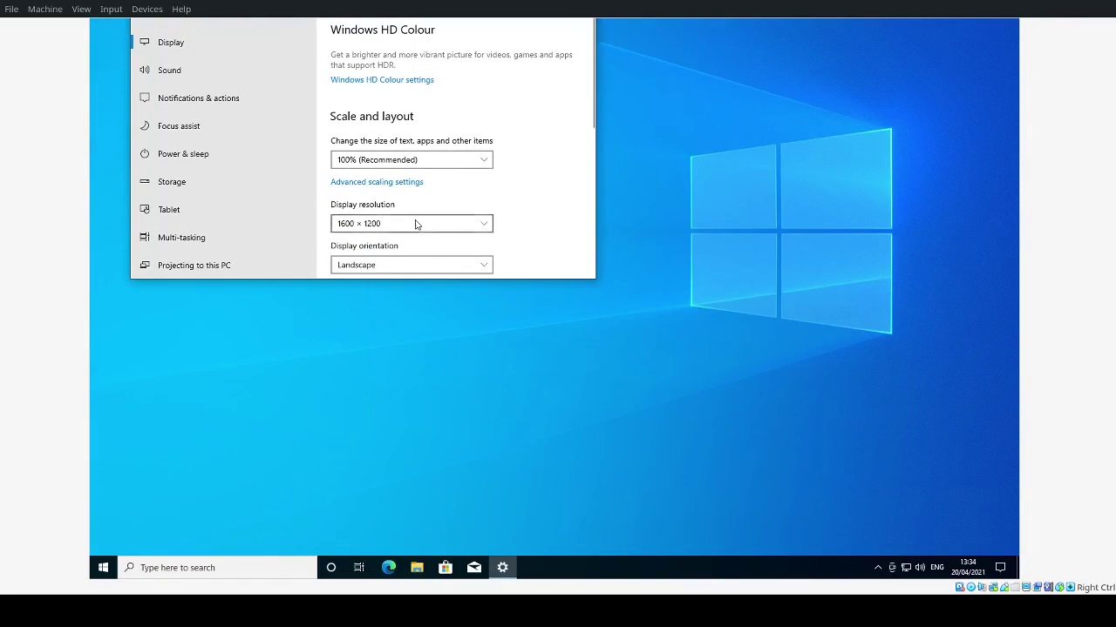
click(415, 224)
click(418, 205)
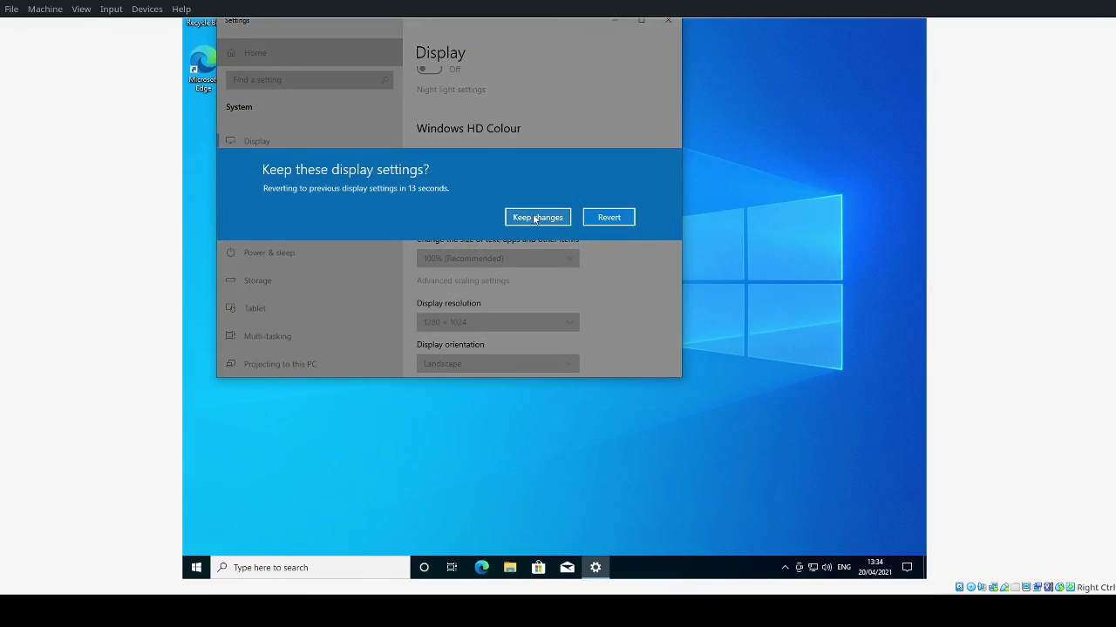
click(534, 218)
click(513, 325)
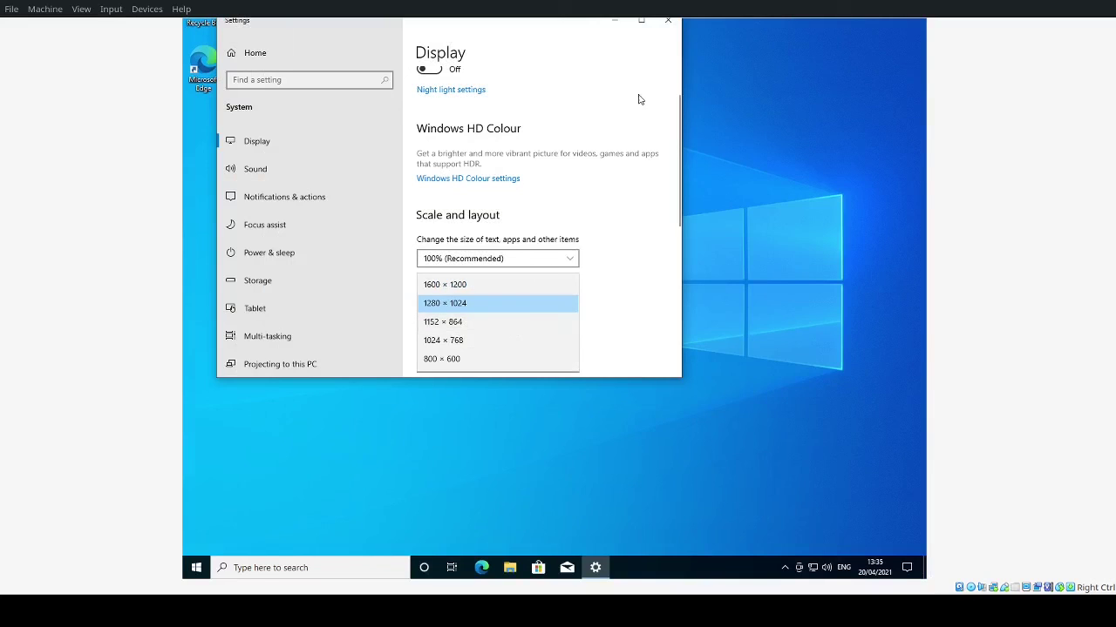
click(668, 20)
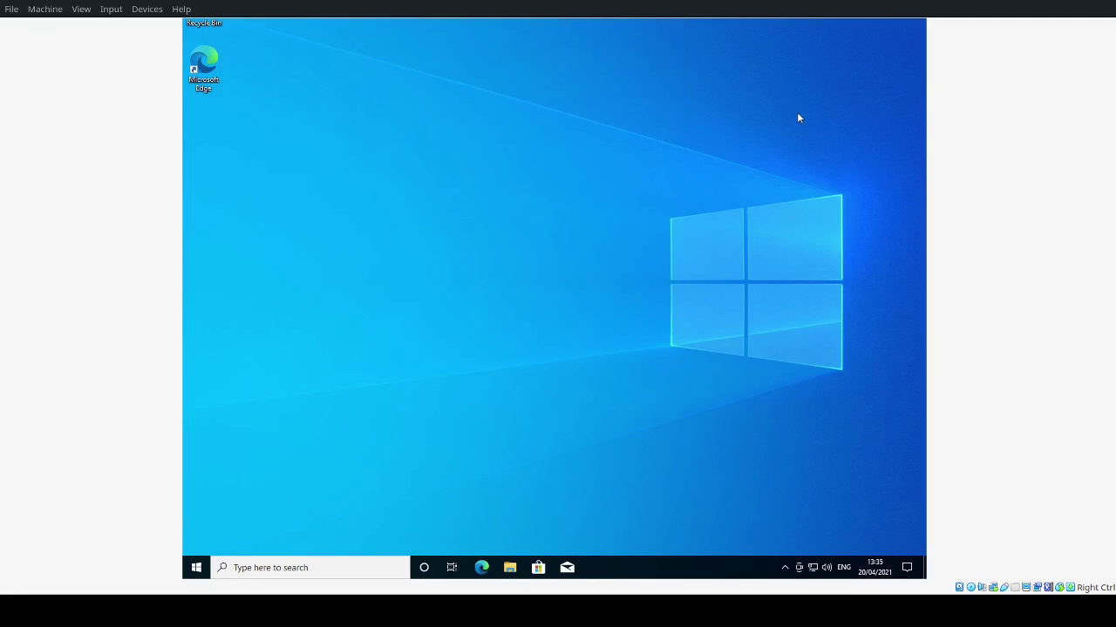
Step: Set the display resolution to 1152 × 864, keep the change, and close Settings
right_click(664, 228)
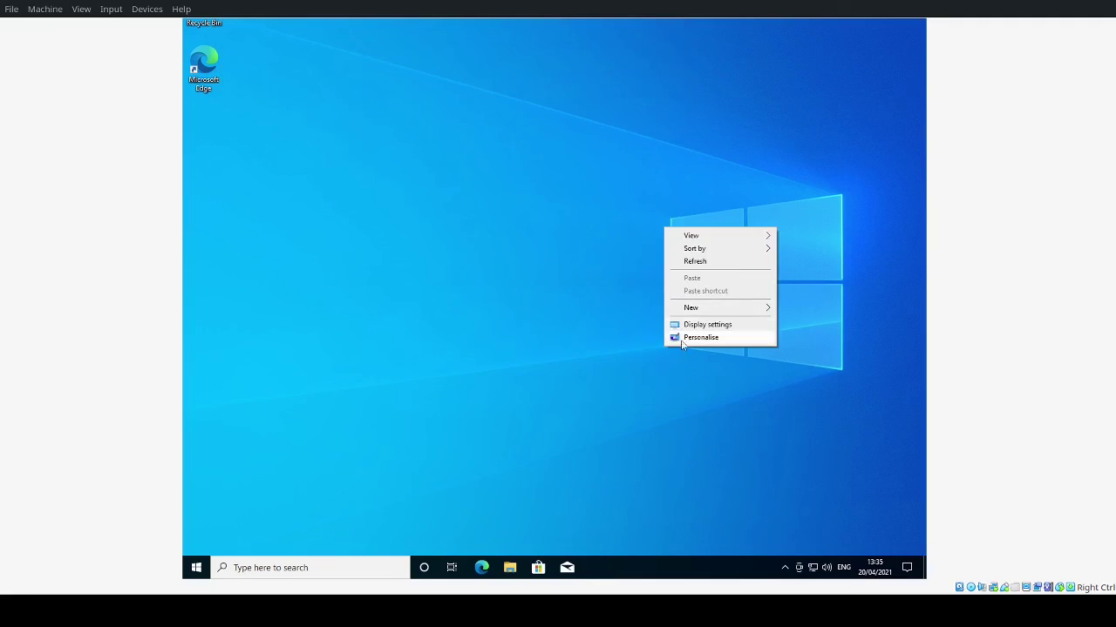
click(710, 325)
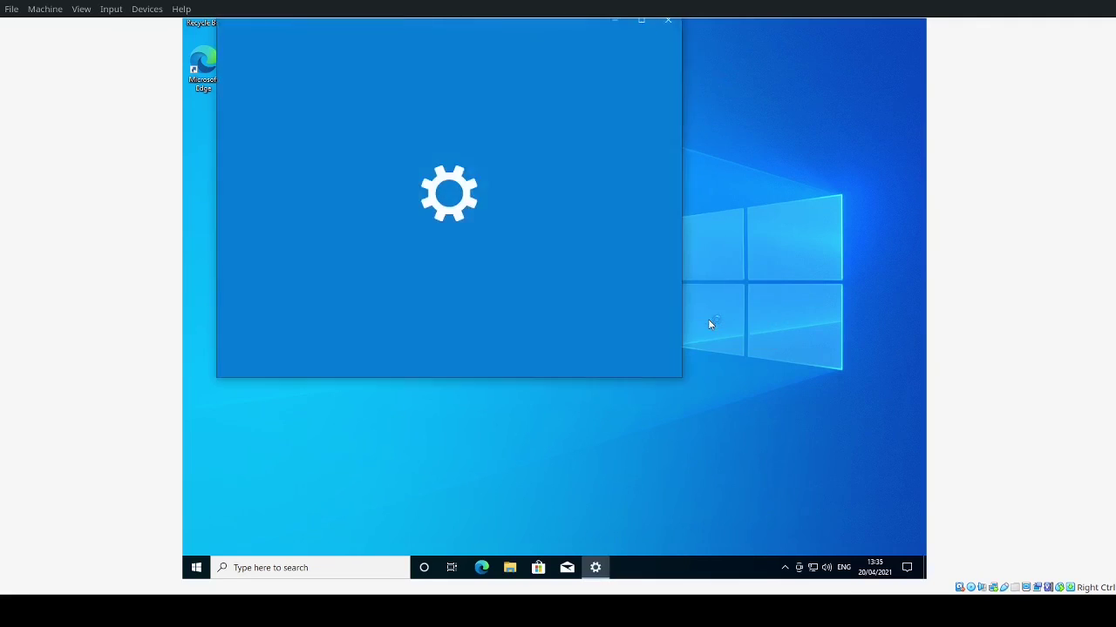
scroll(471, 316, down, 1)
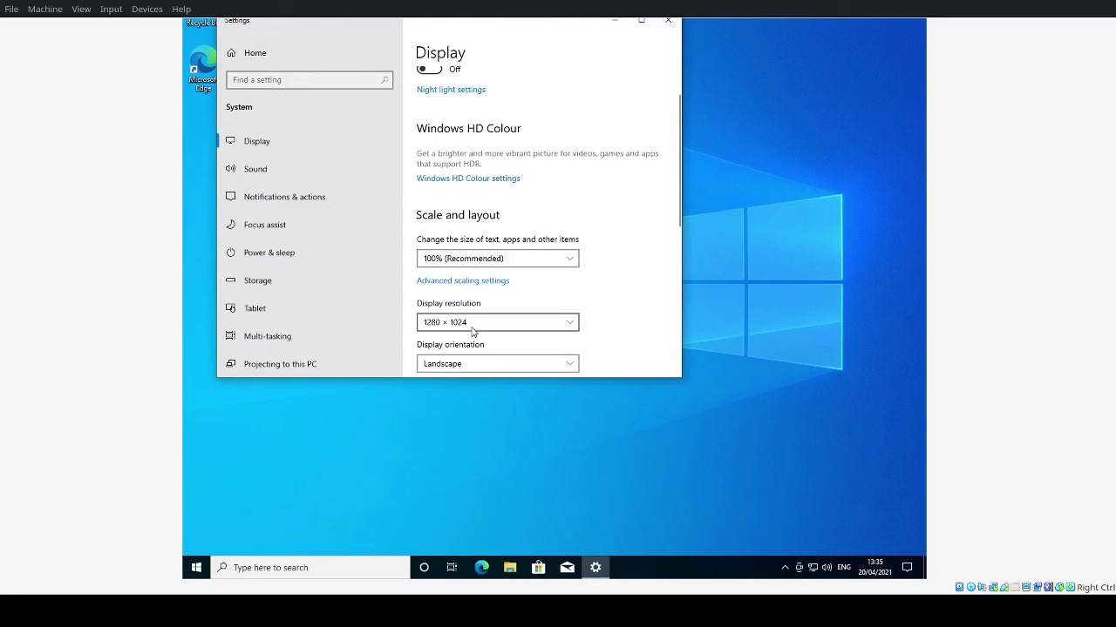
click(476, 322)
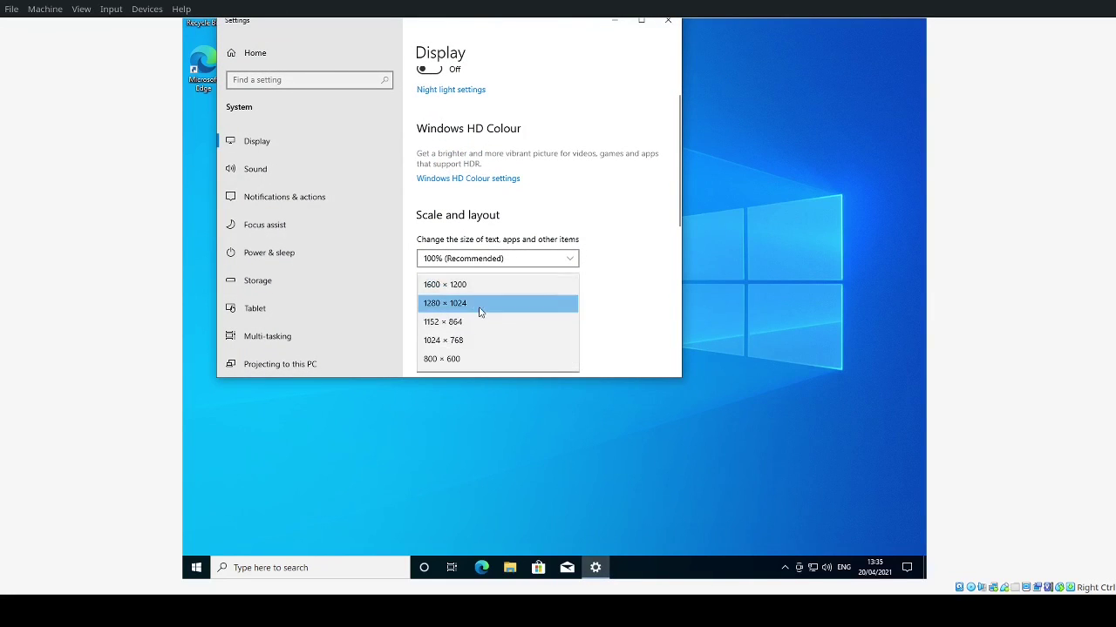
click(480, 322)
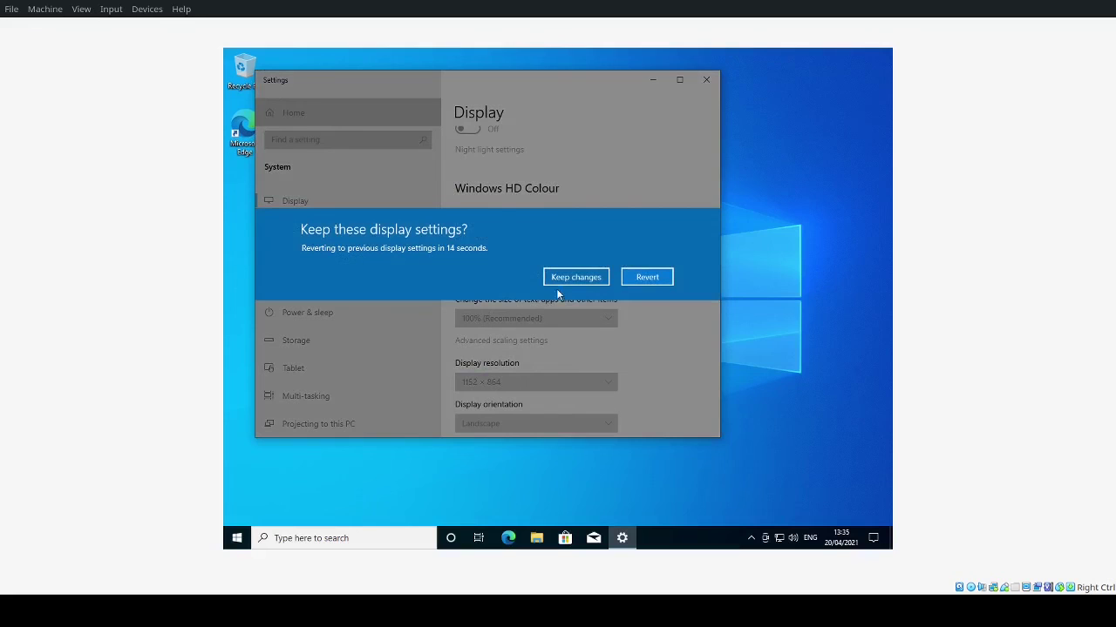
click(560, 280)
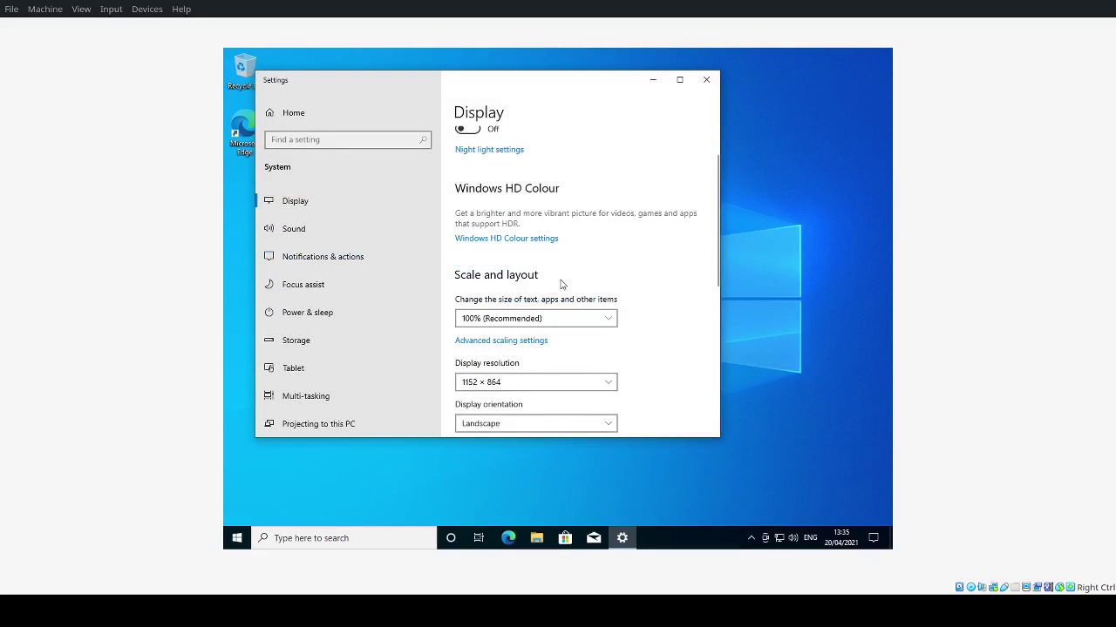
click(706, 79)
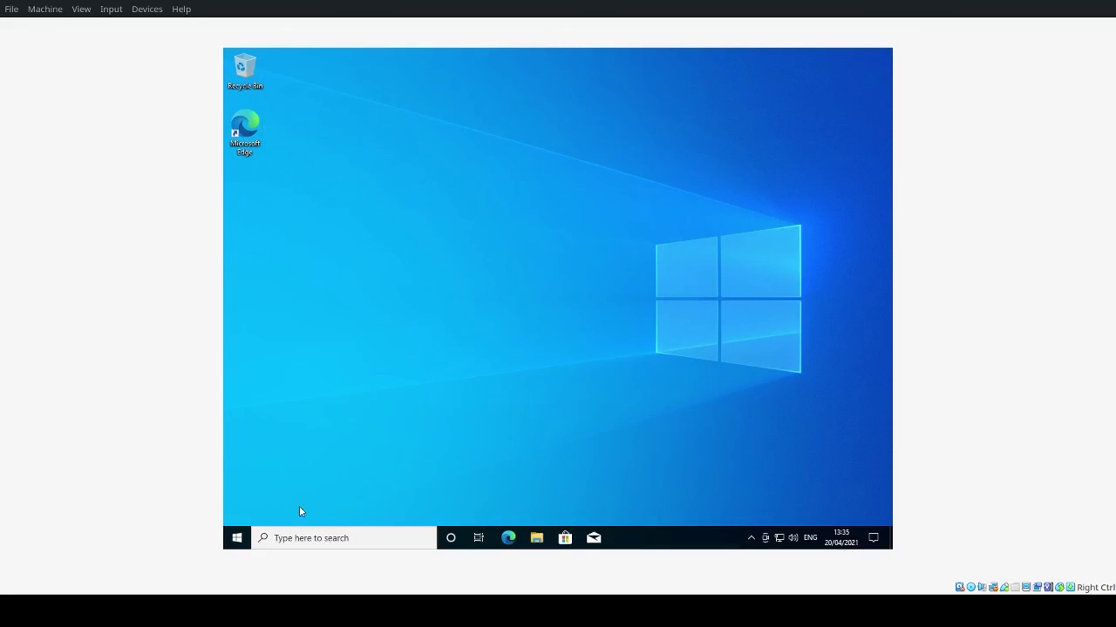
Step: Scroll through the Start menu app list, close and reopen Start, then launch File Explorer
click(236, 538)
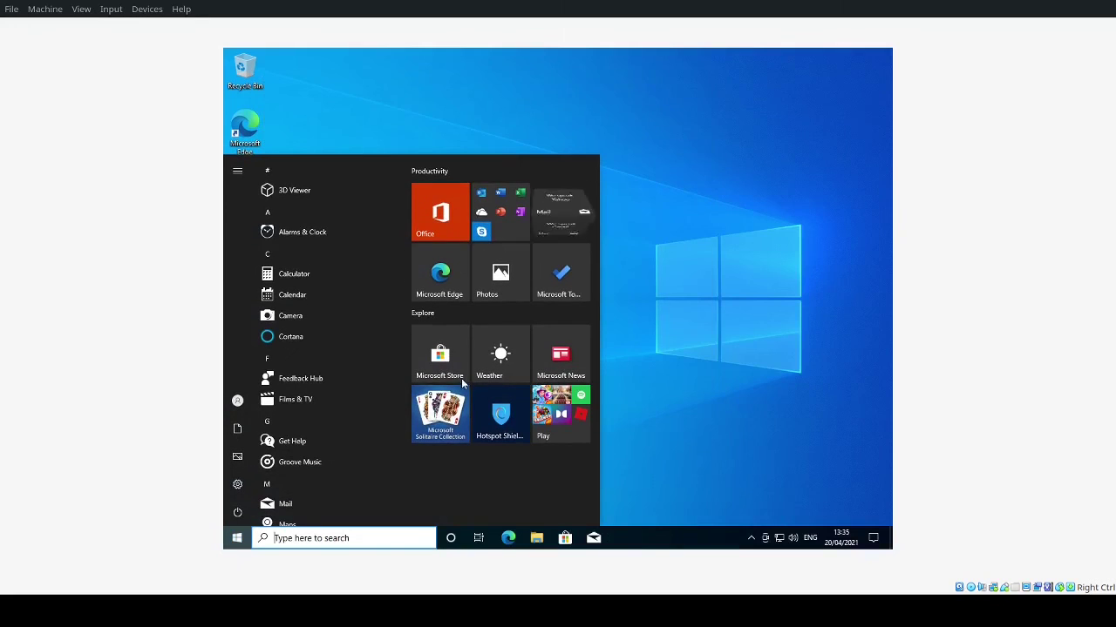
scroll(302, 338, down, 8)
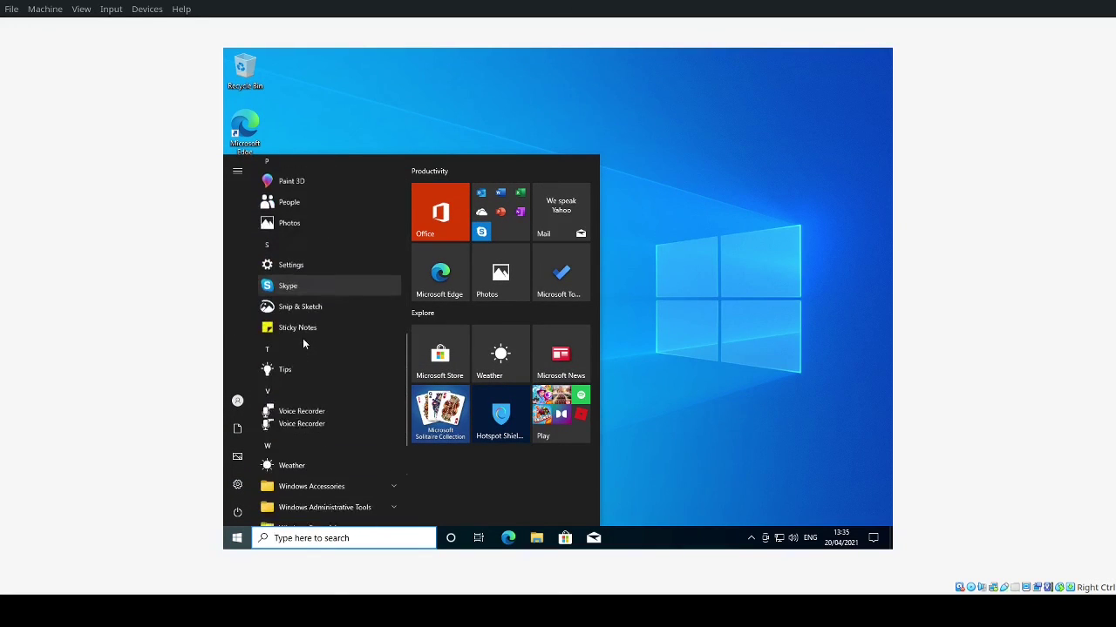
scroll(303, 339, down, 5)
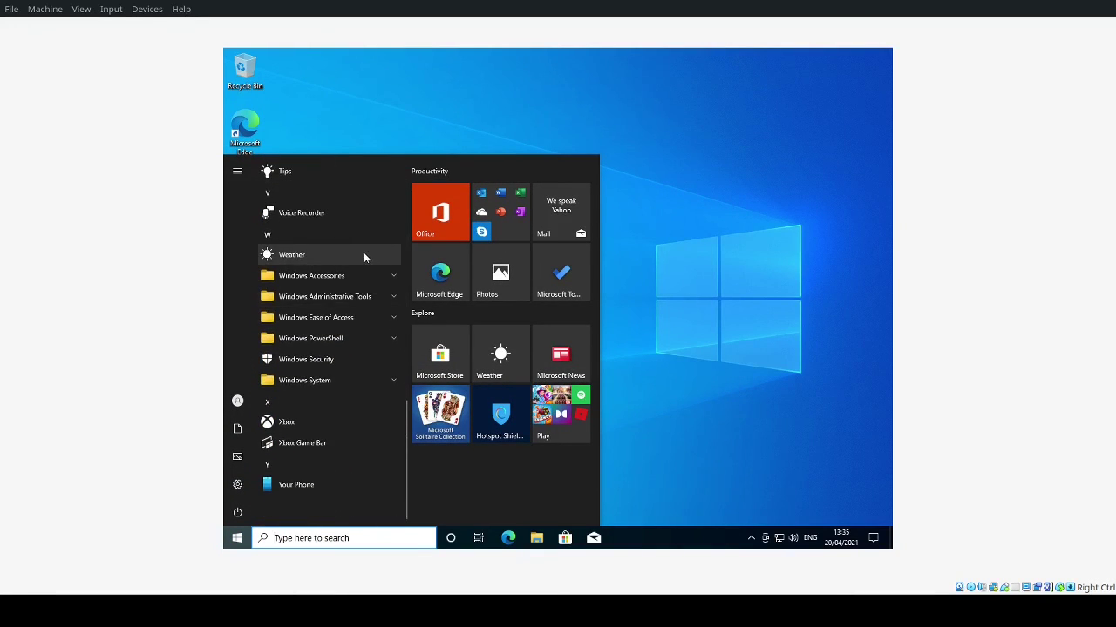
scroll(364, 257, up, 13)
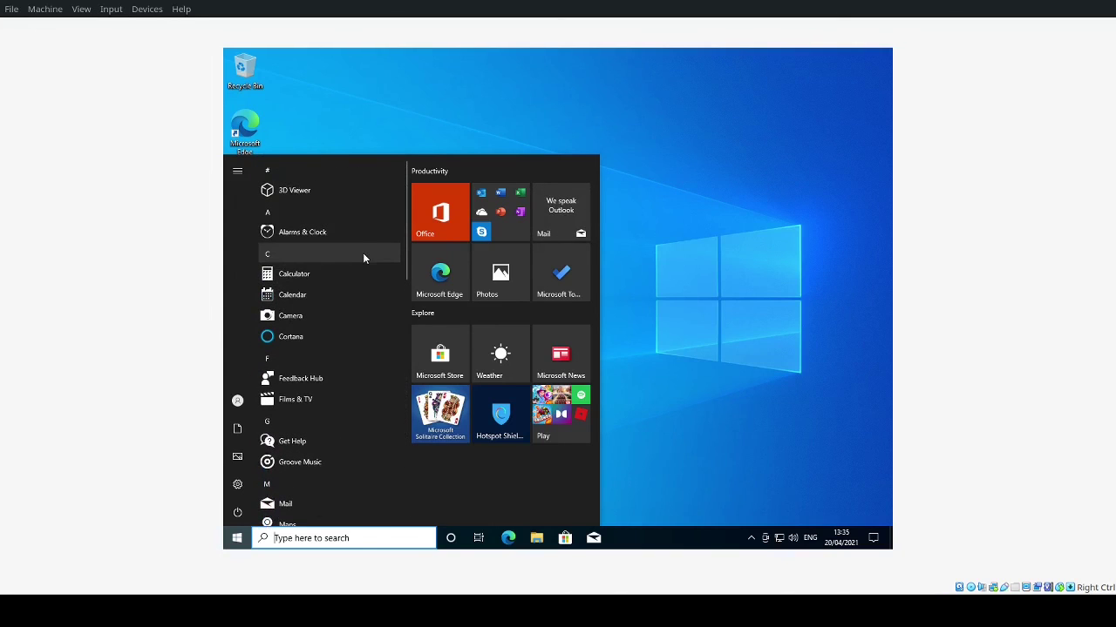
click(685, 234)
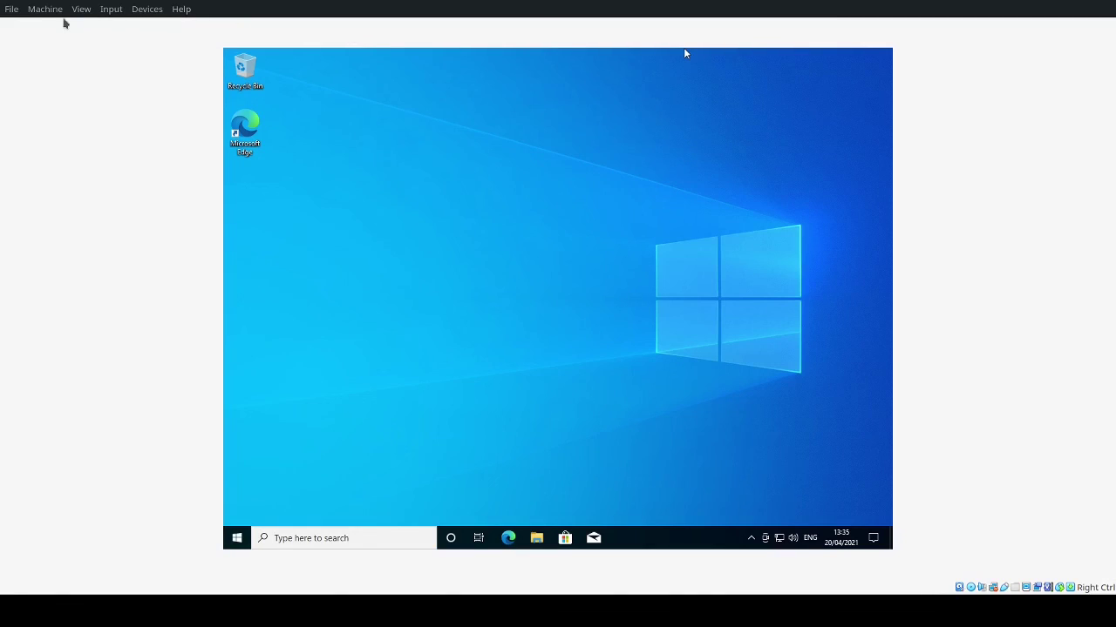
click(237, 538)
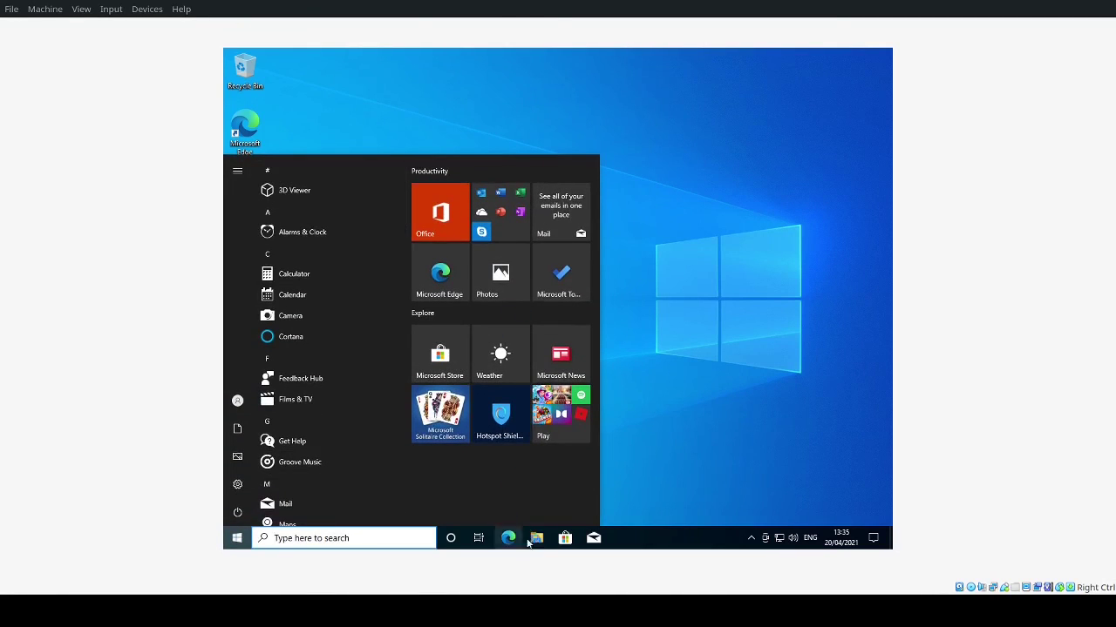
click(539, 541)
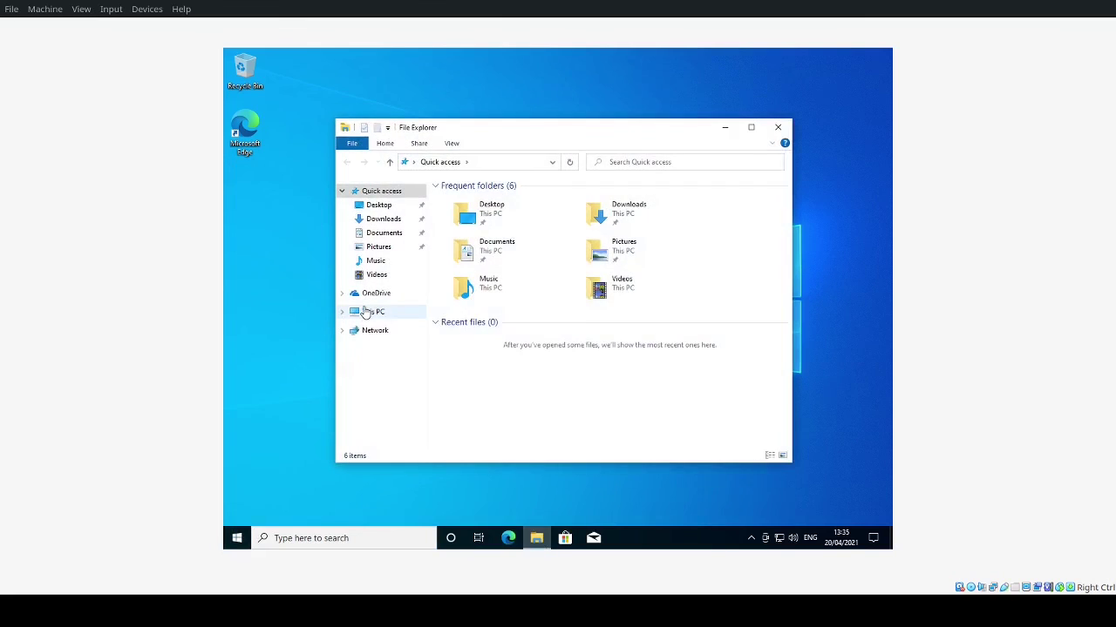
Step: View This PC and the folders on Local Disk (C:), then close File Explorer
click(366, 312)
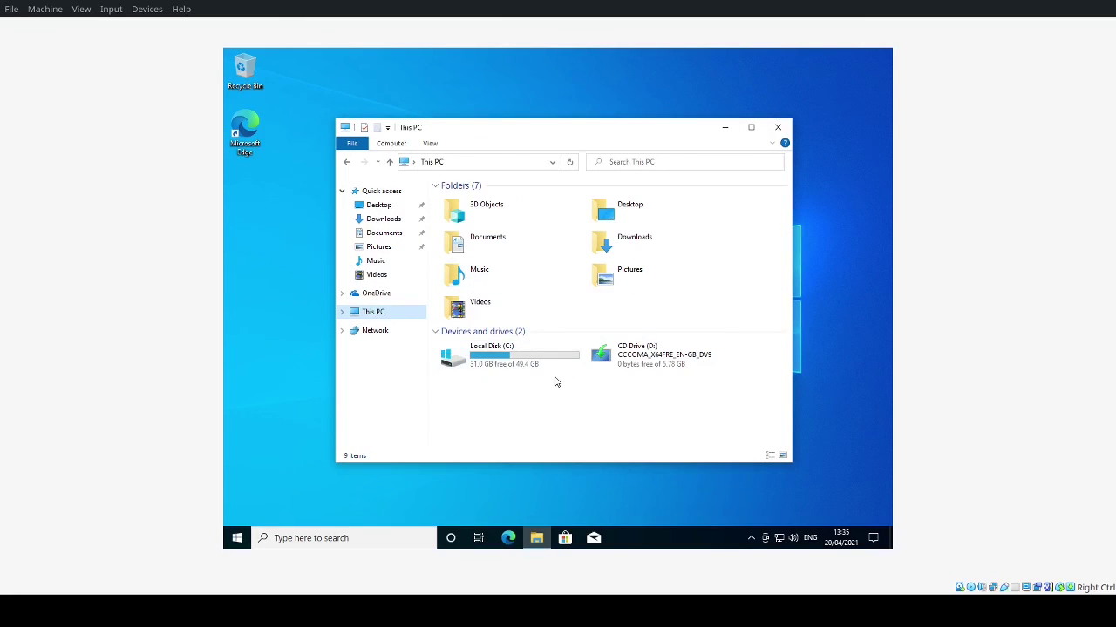
click(569, 360)
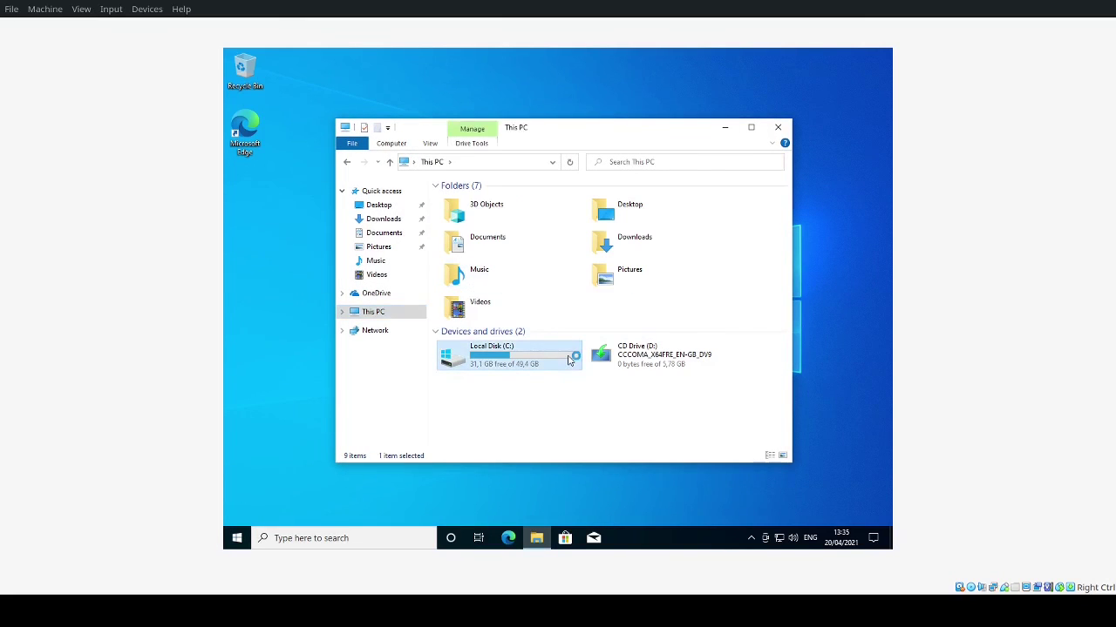
double_click(569, 360)
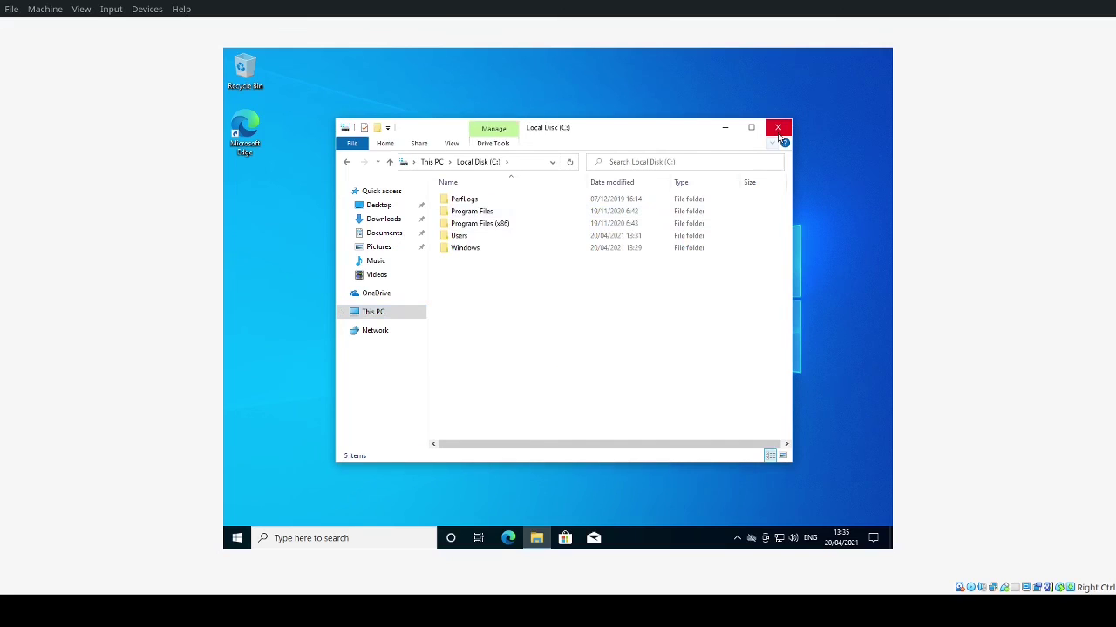
click(348, 162)
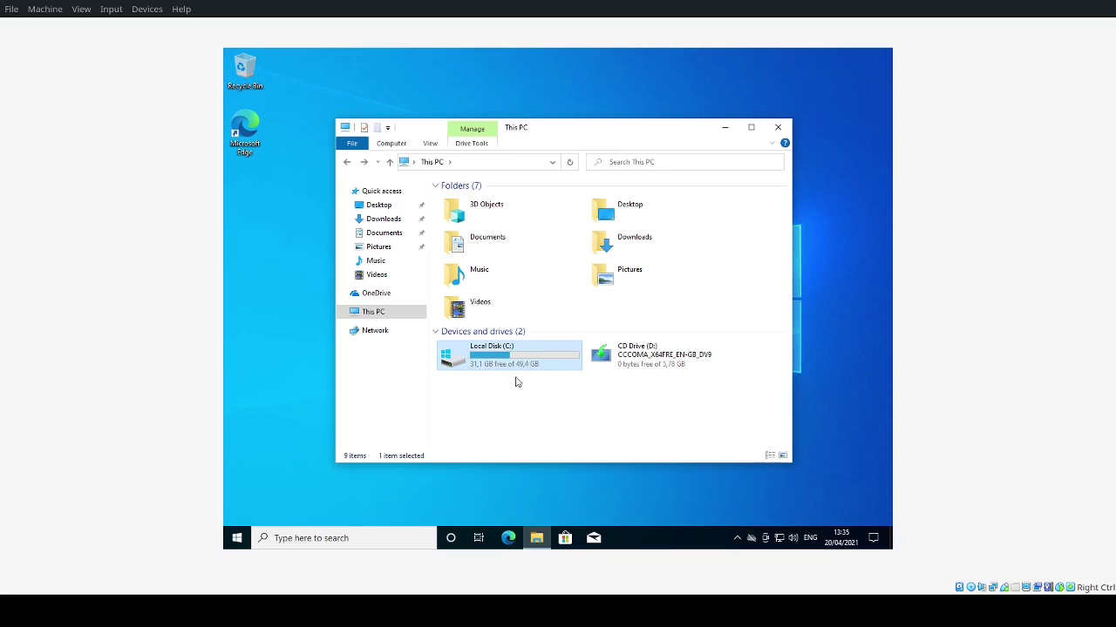
click(778, 132)
Step: Shut down the Windows 10 guest from Start > Power
click(236, 537)
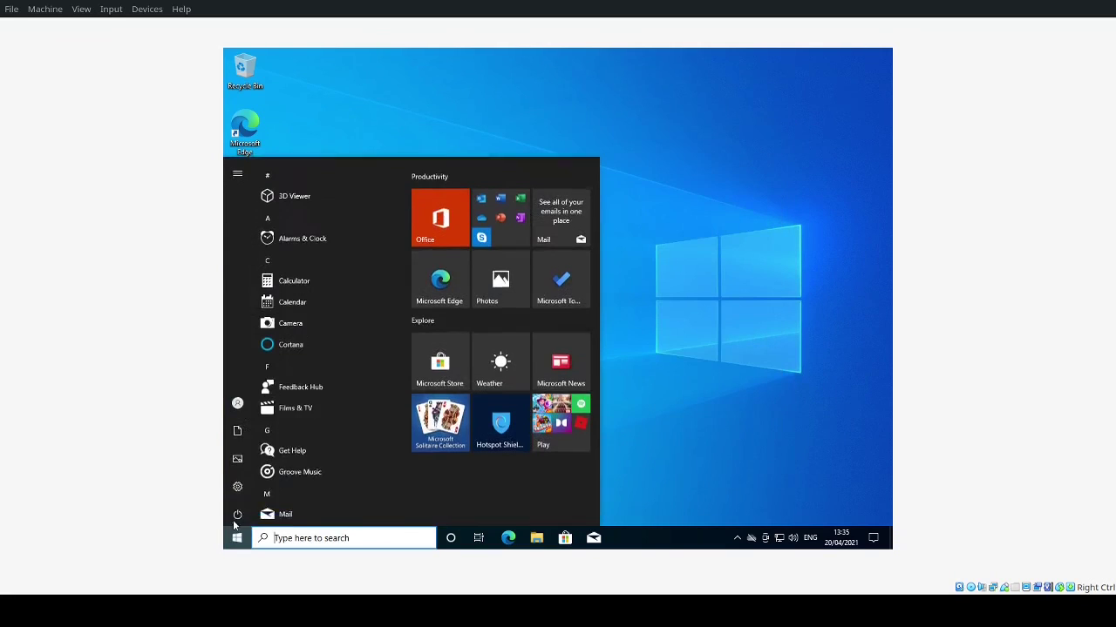
mouse_move(240, 493)
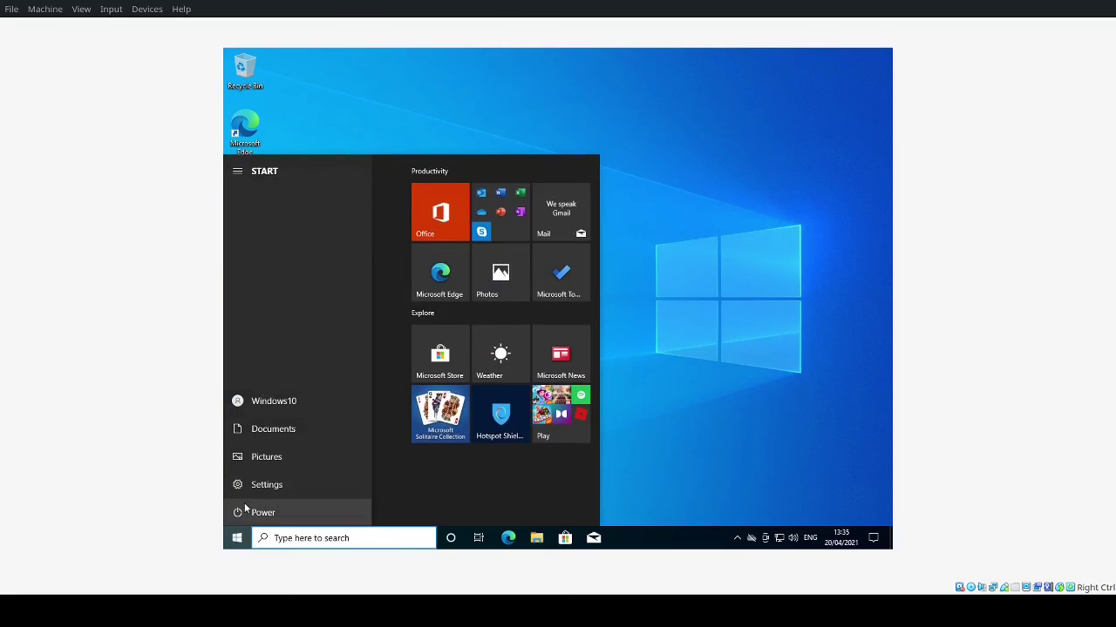
click(251, 513)
click(280, 468)
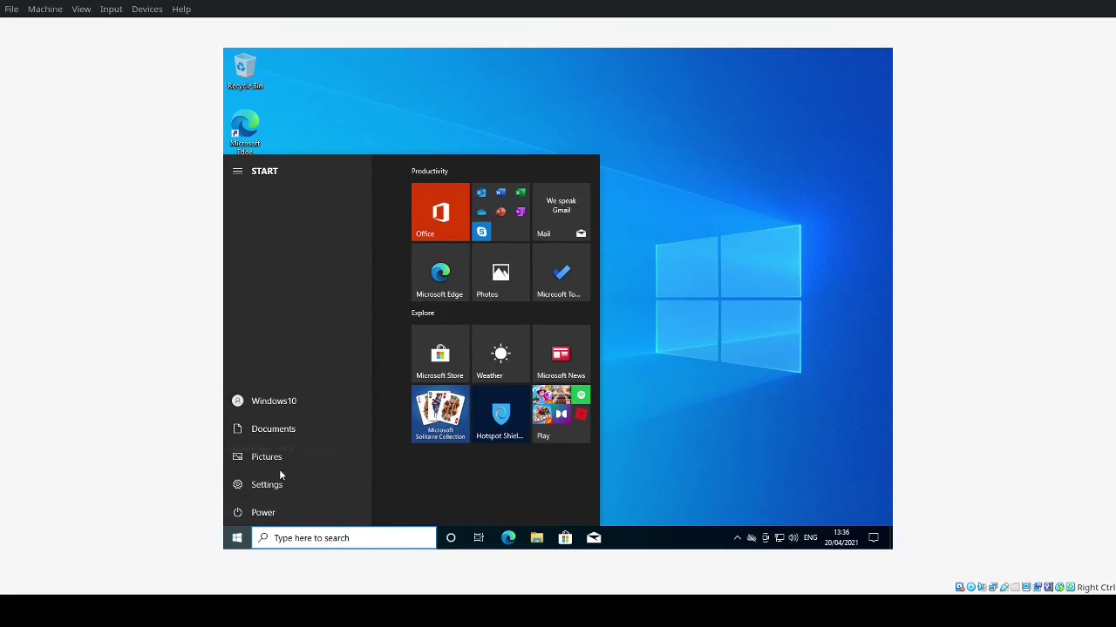